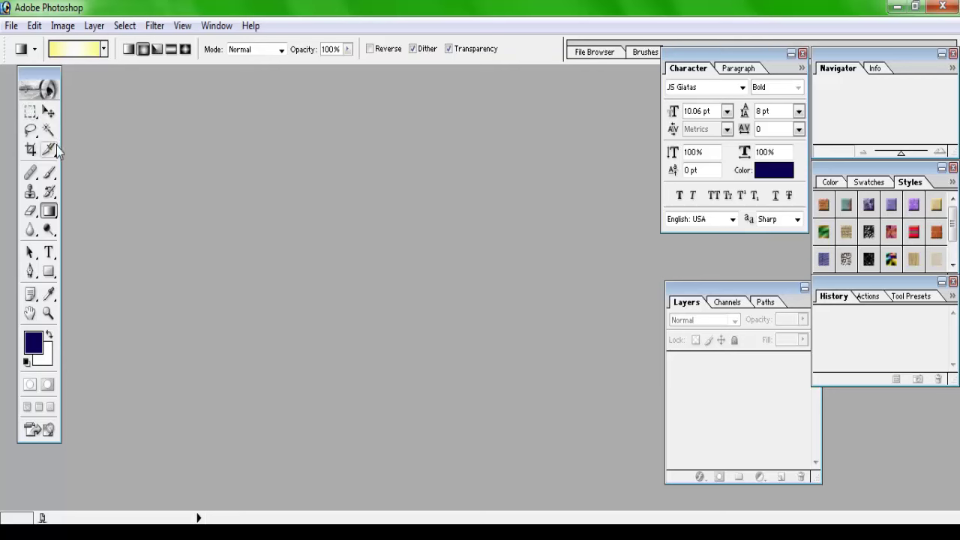
Step: Try the Single Row Marquee, then return to the Rectangular Marquee tool
left_click(30, 112)
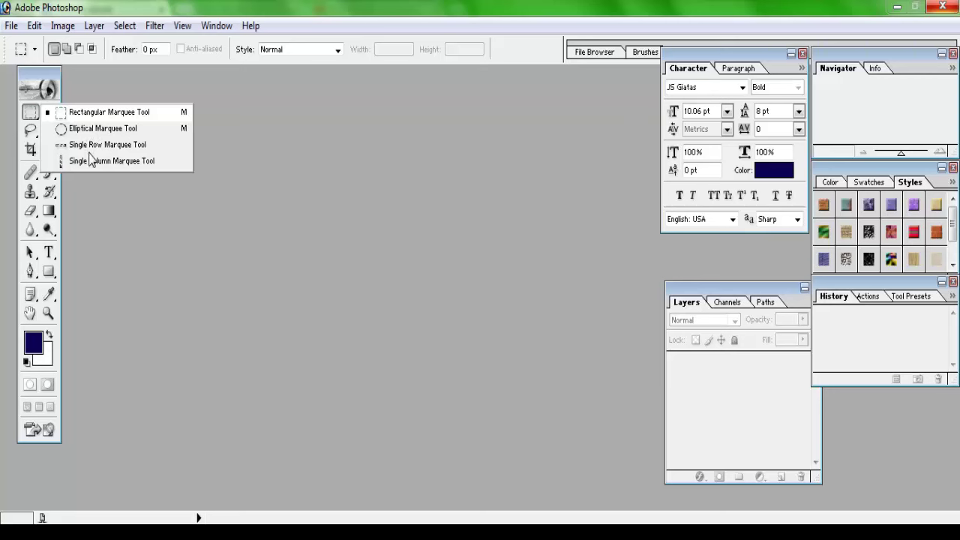
left_click(85, 144)
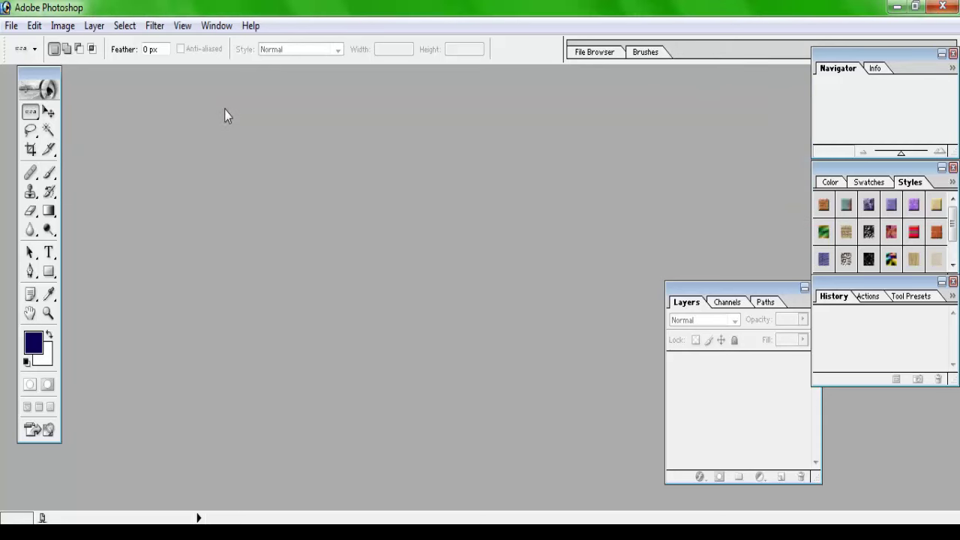
left_click(33, 115)
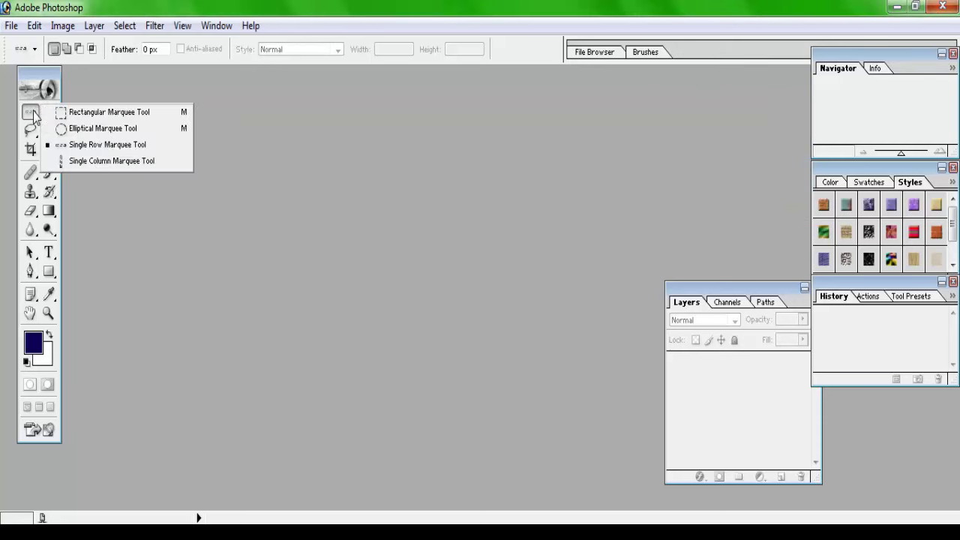
left_click(58, 114)
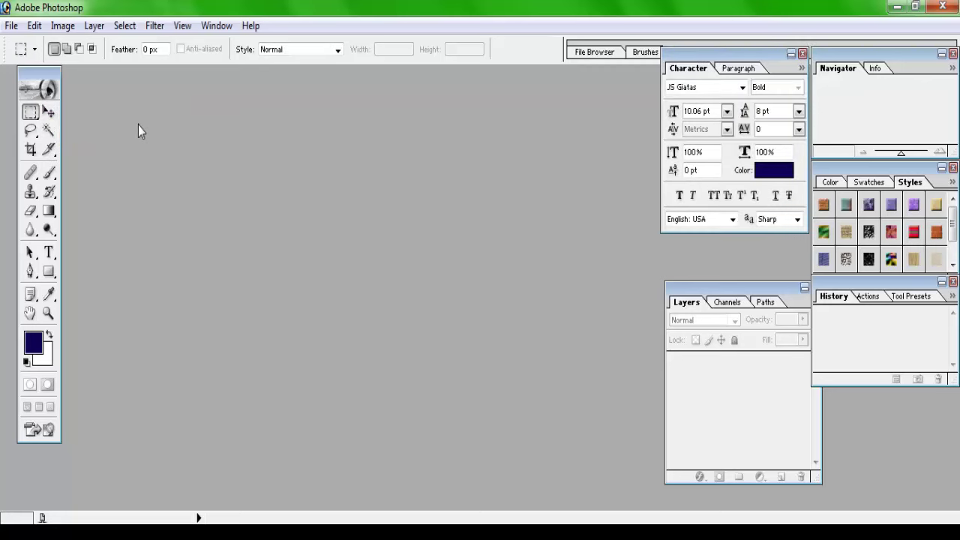
Step: Open PICT0087.JPG from the D:\ps project folder
double_click(166, 157)
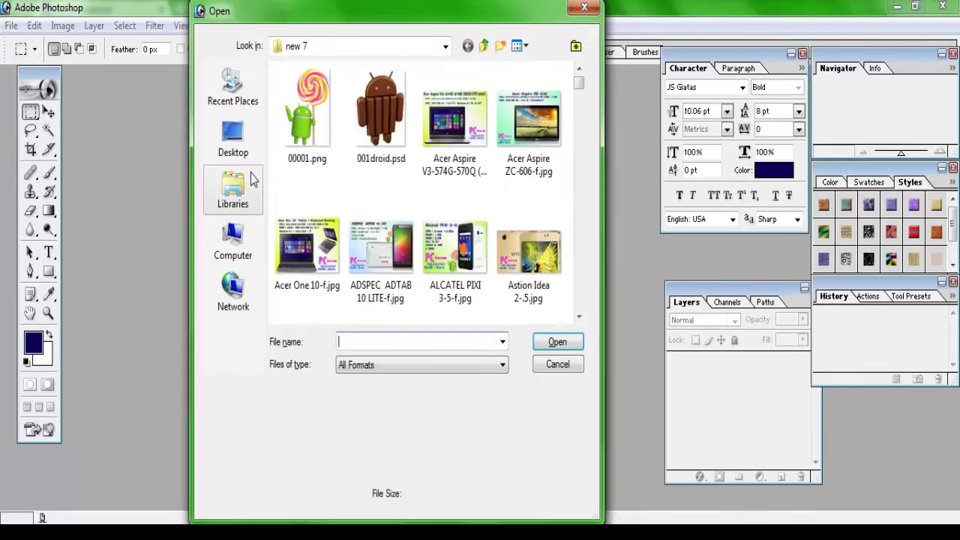
left_click(319, 46)
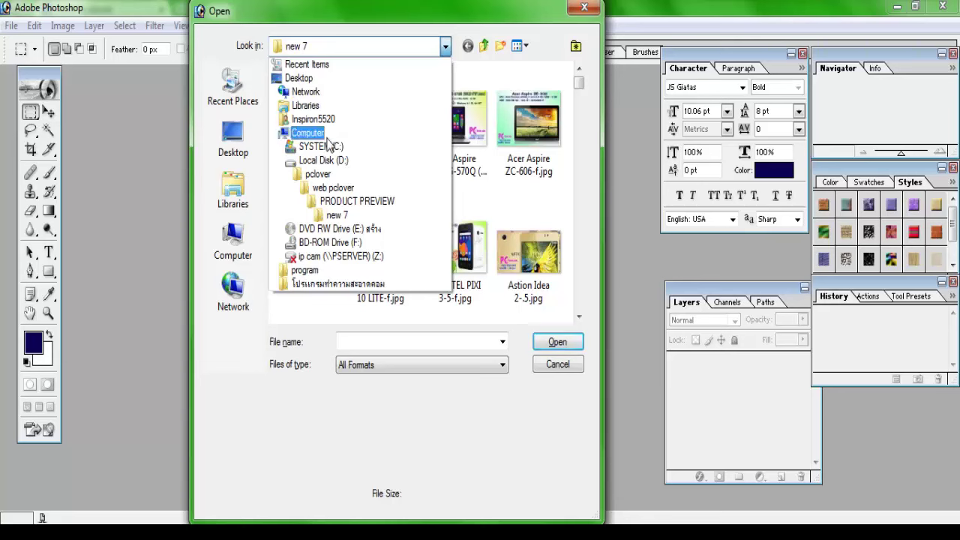
left_click(339, 162)
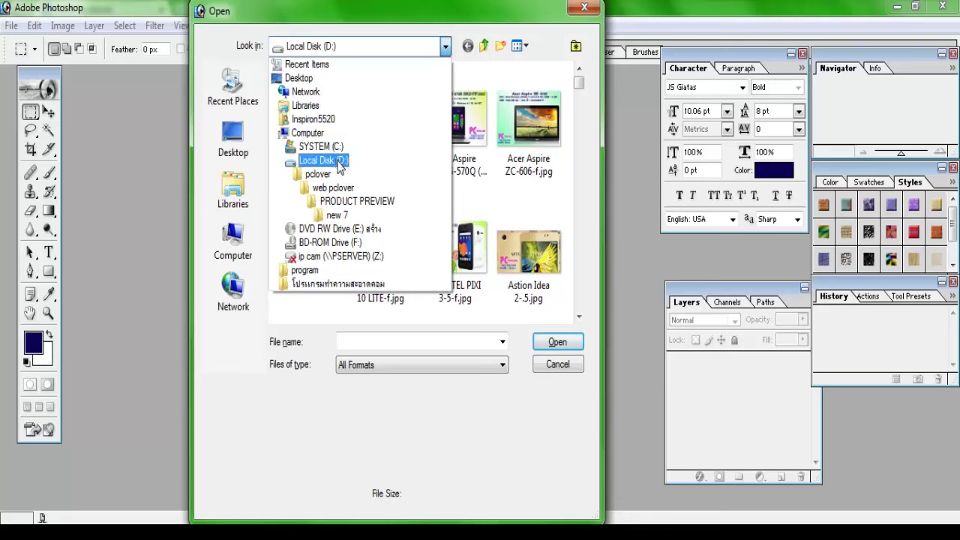
scroll(318, 167, "down", 5)
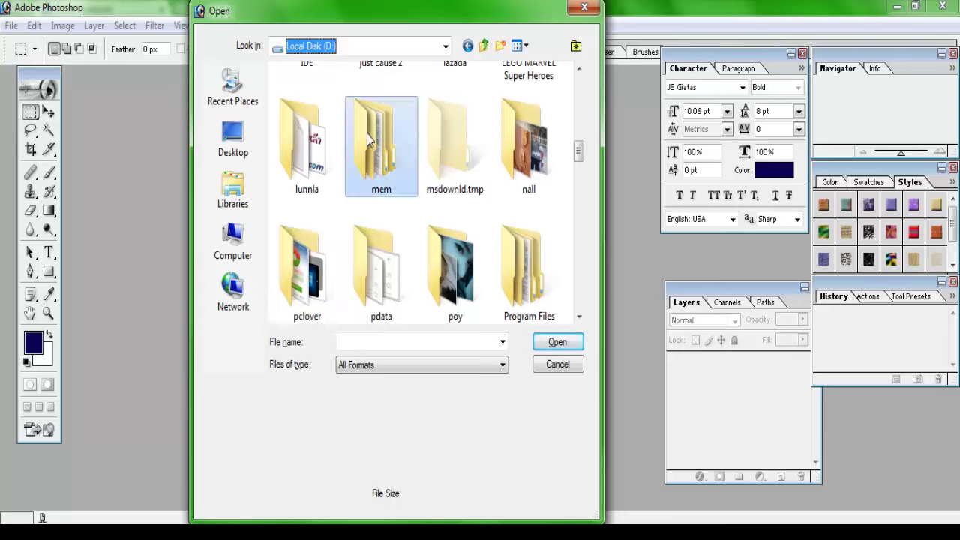
scroll(366, 133, "down", 1)
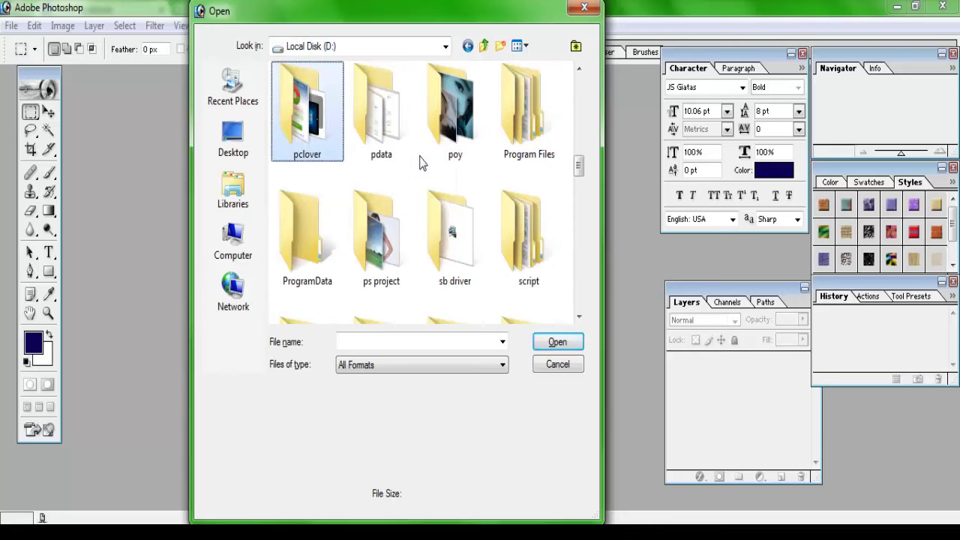
left_click(416, 159)
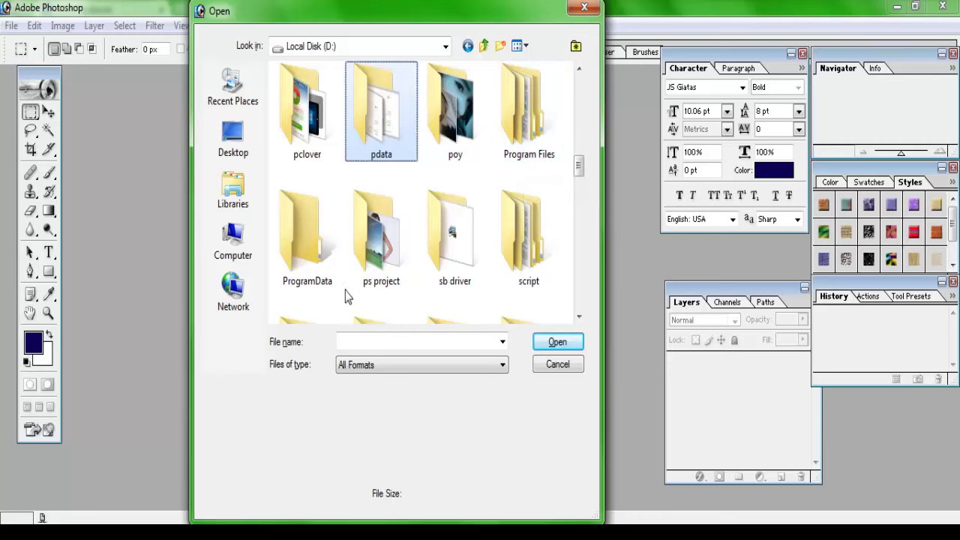
double_click(383, 268)
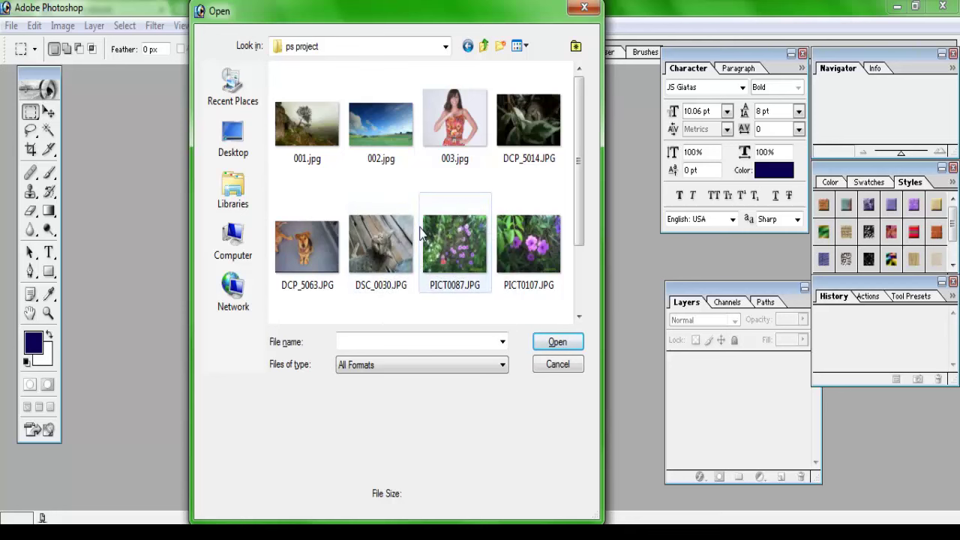
double_click(456, 229)
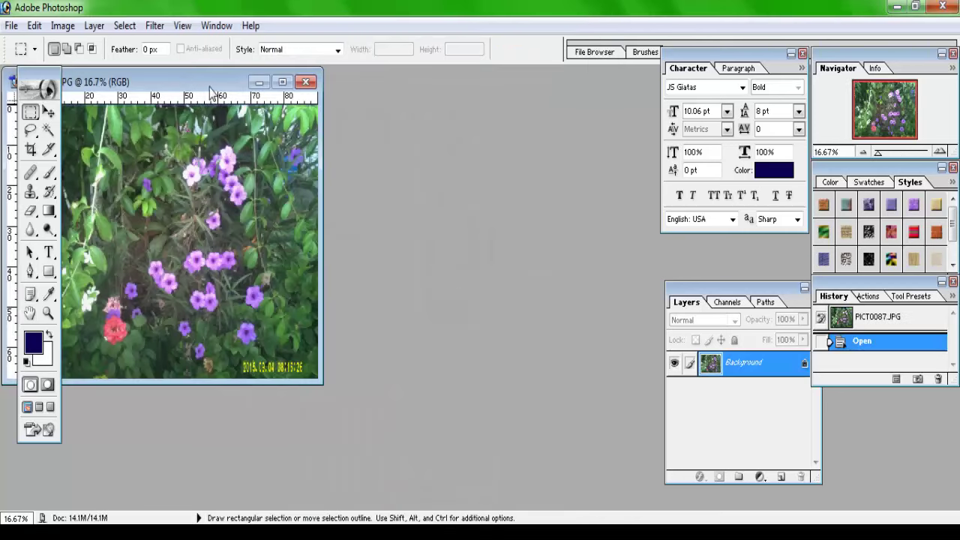
Step: Draw a large rectangular selection over most of the flower photo, shifted slightly down-right
left_click_drag(181, 87, 293, 87)
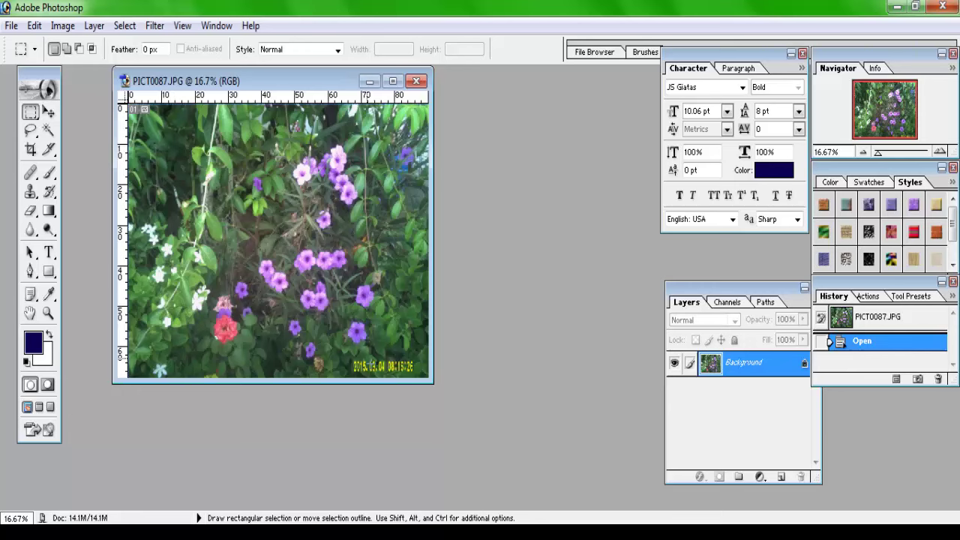
right_click(30, 112)
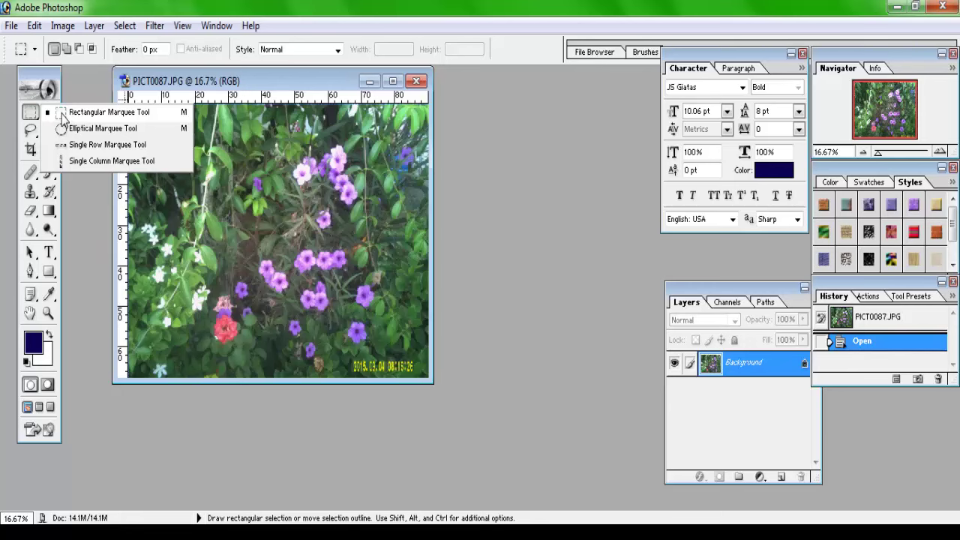
left_click(63, 115)
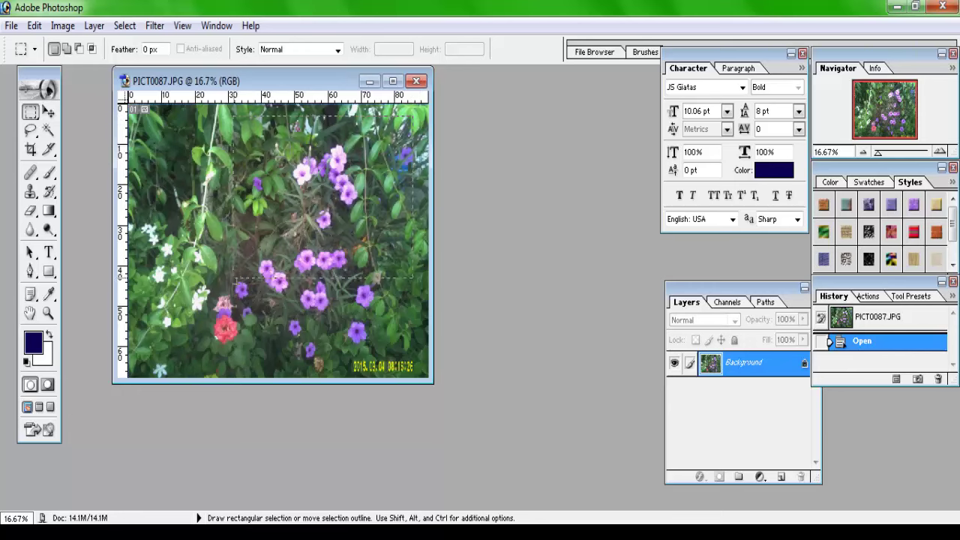
mouse_move(322, 206)
left_mouse_down()
mouse_move(188, 311)
mouse_move(158, 348)
left_mouse_up()
left_click_drag(158, 348, 157, 348)
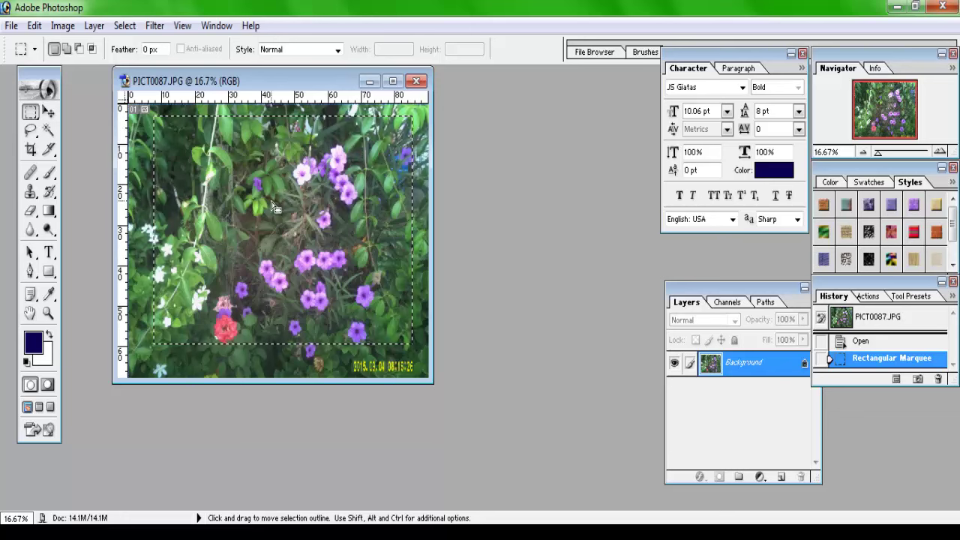
mouse_move(271, 206)
left_mouse_down()
mouse_move(288, 246)
mouse_move(274, 213)
mouse_move(280, 207)
left_mouse_up()
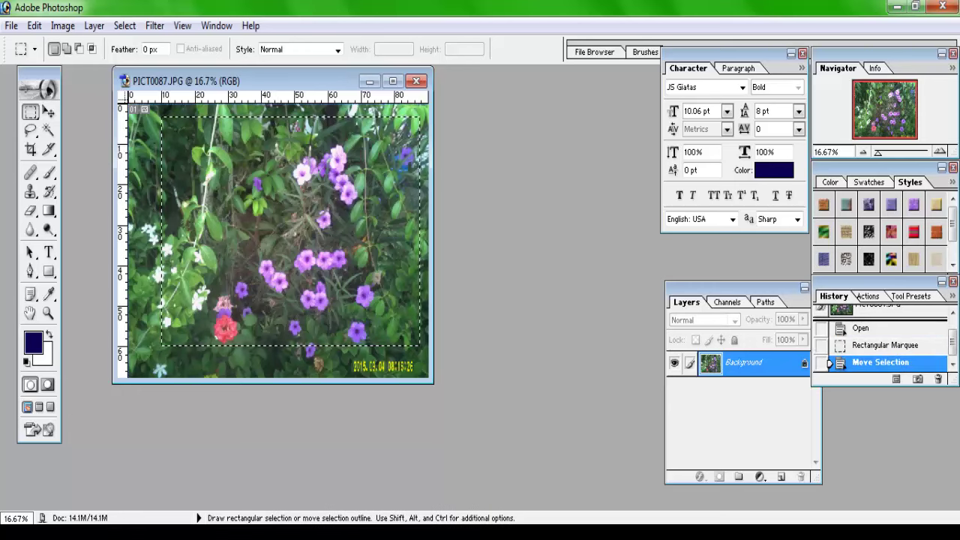
Step: Copy the selected flowers and begin a new 2208 × 1602 pixel document
left_click(36, 27)
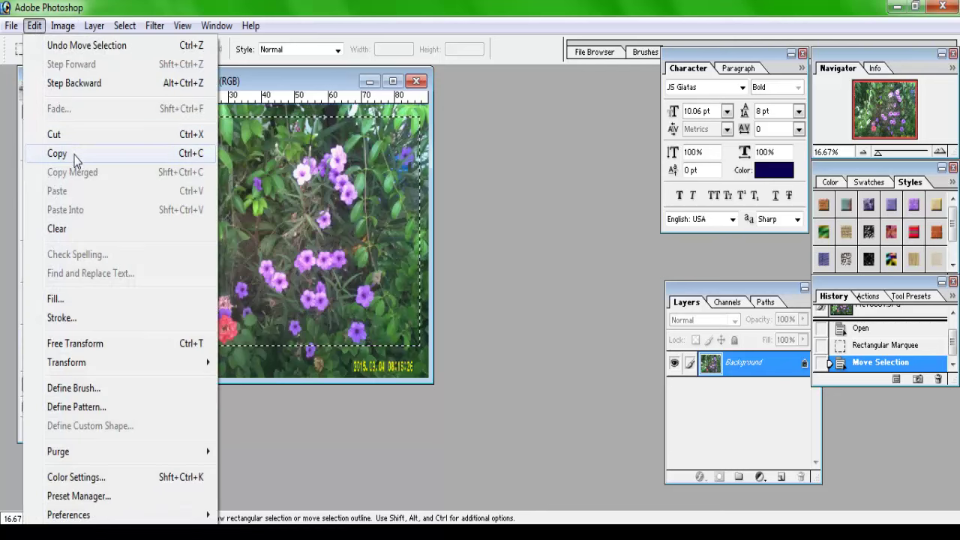
left_click(74, 155)
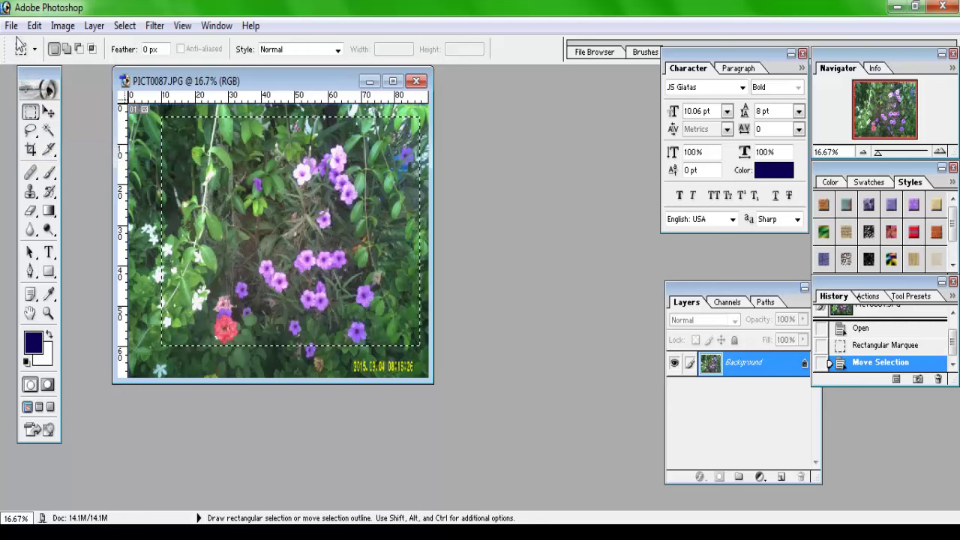
left_click(12, 25)
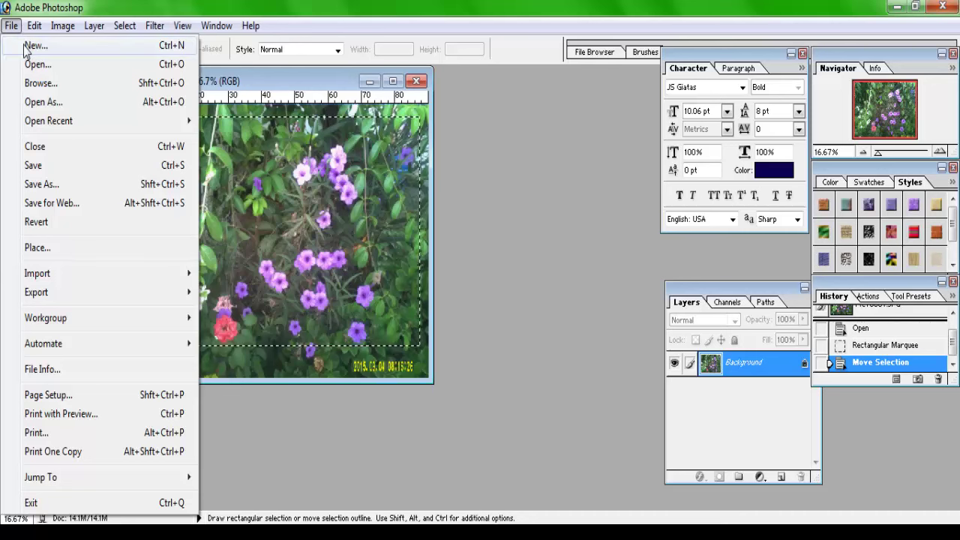
left_click(24, 49)
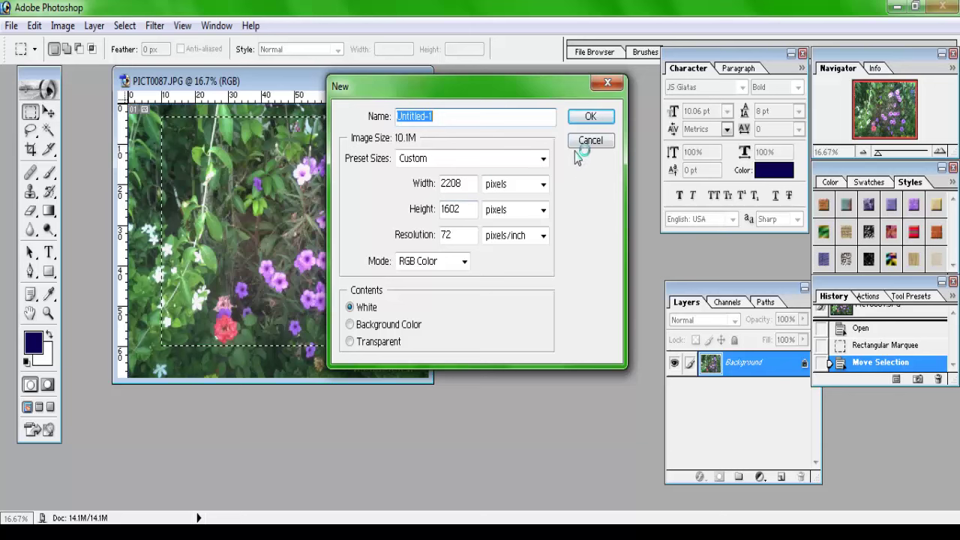
Step: Create the white Untitled-1 document and paste the copied flowers into it as Layer 1
left_click(590, 120)
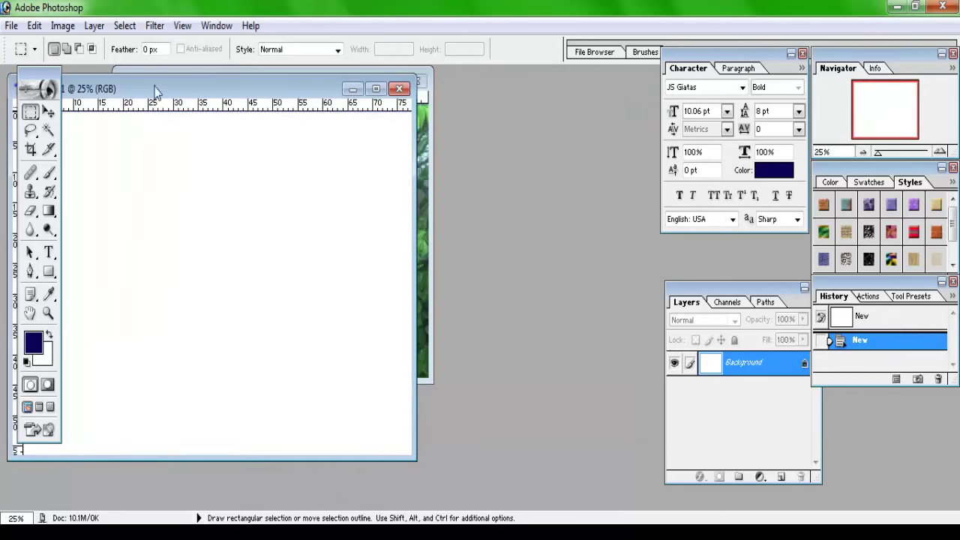
left_click(34, 26)
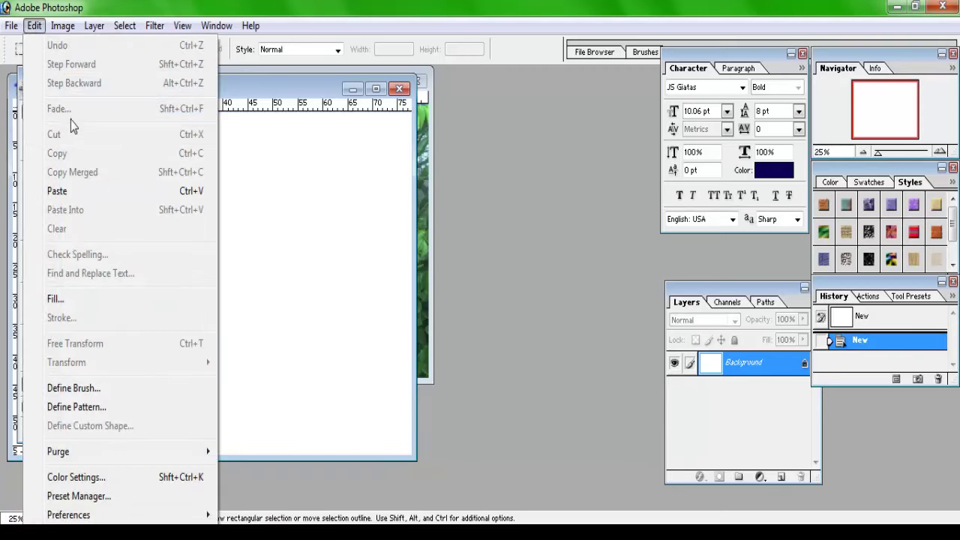
left_click(258, 200)
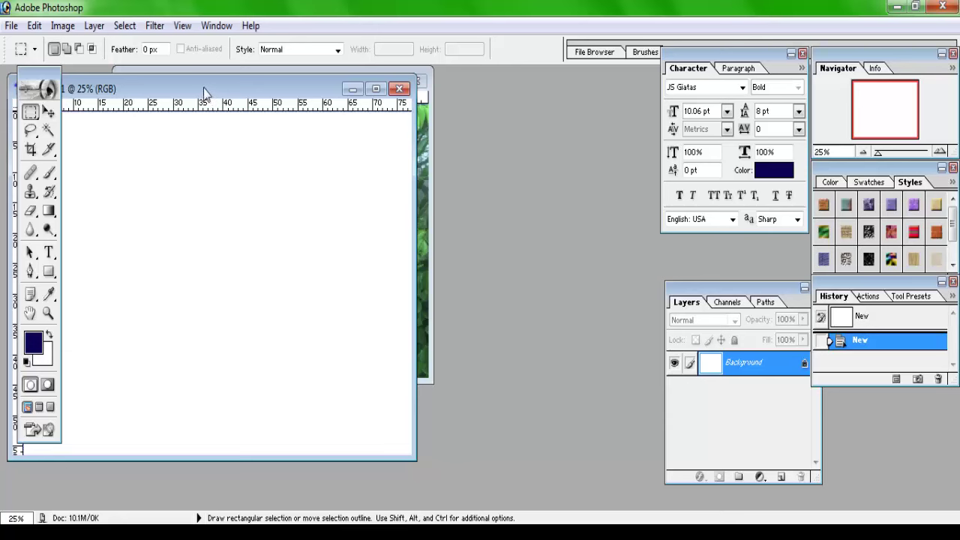
left_click_drag(196, 89, 318, 88)
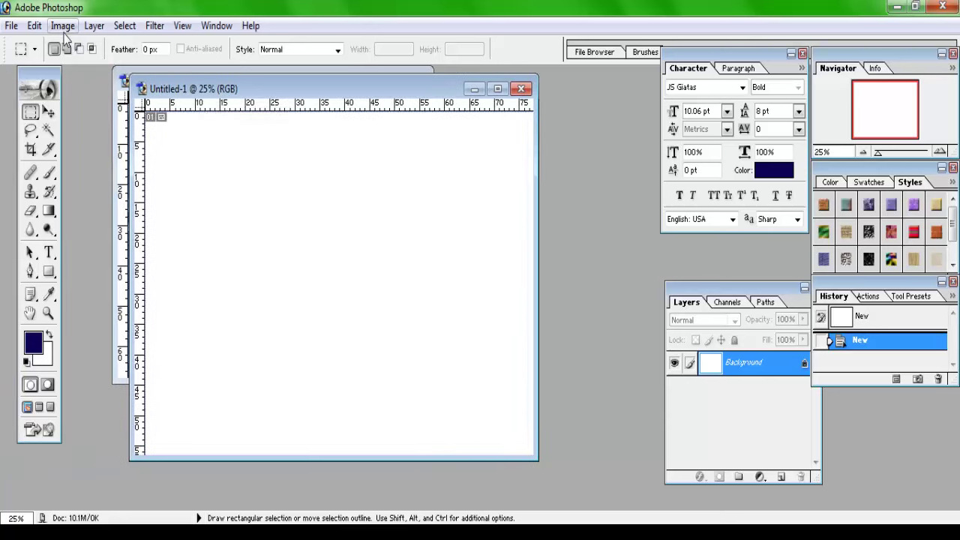
left_click(35, 26)
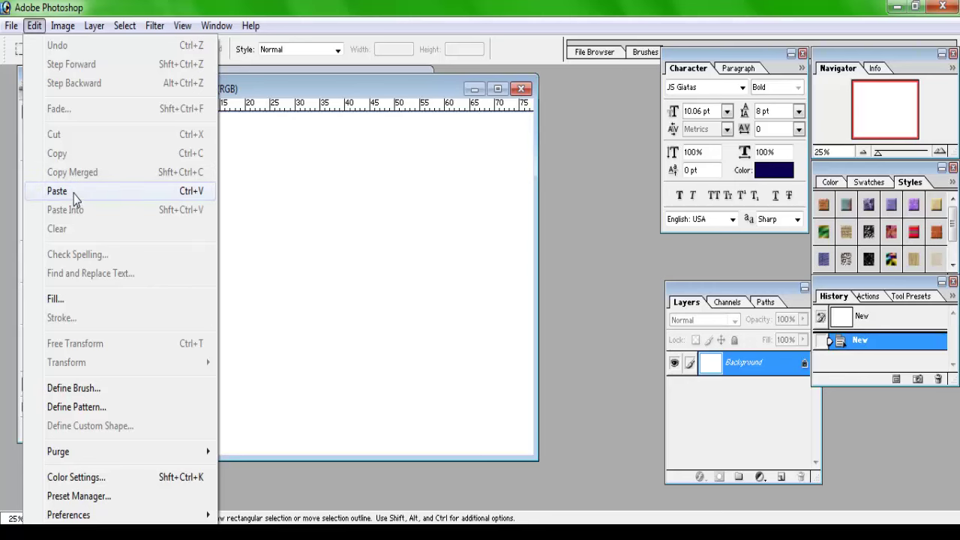
left_click(75, 191)
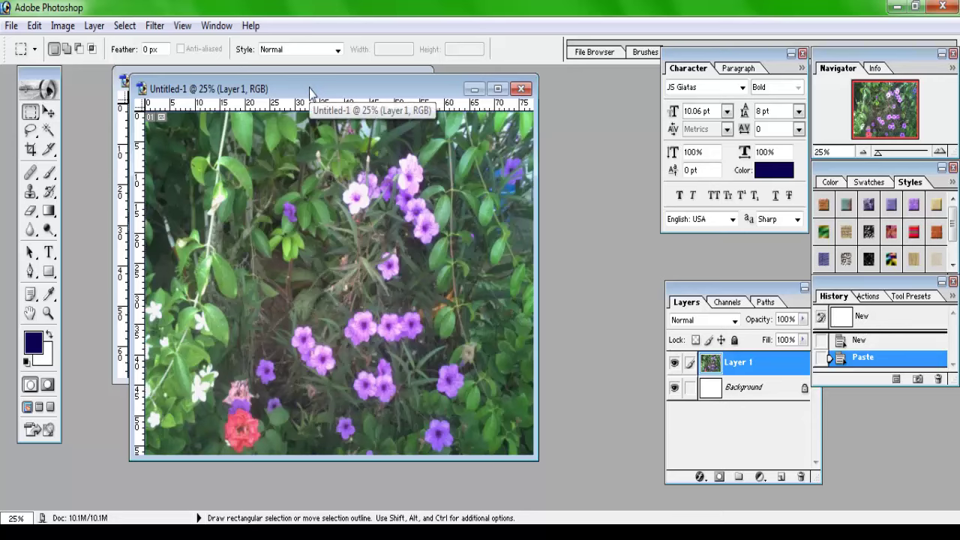
left_click_drag(310, 89, 400, 90)
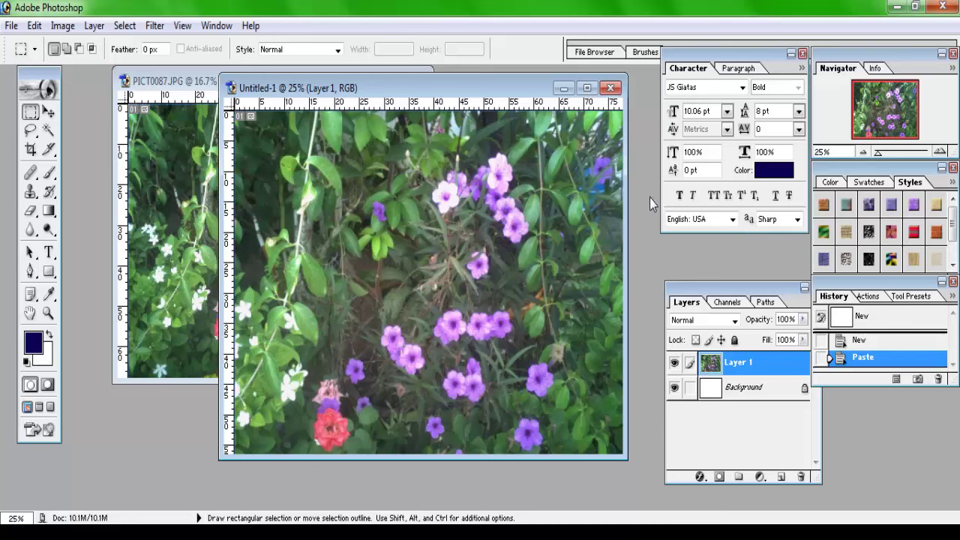
Step: Close Untitled-1 without saving and bring up the marquee tool variants
left_click(610, 88)
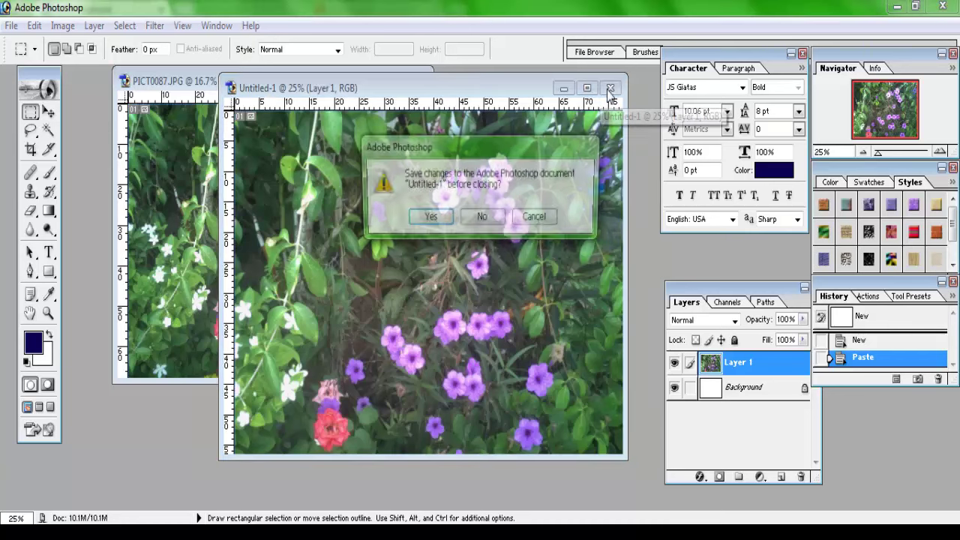
left_click(482, 218)
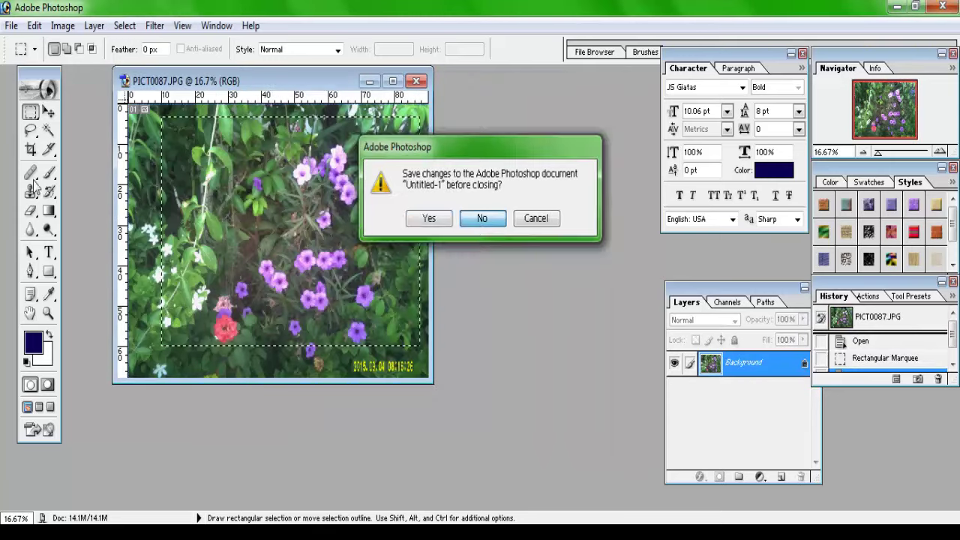
right_click(34, 112)
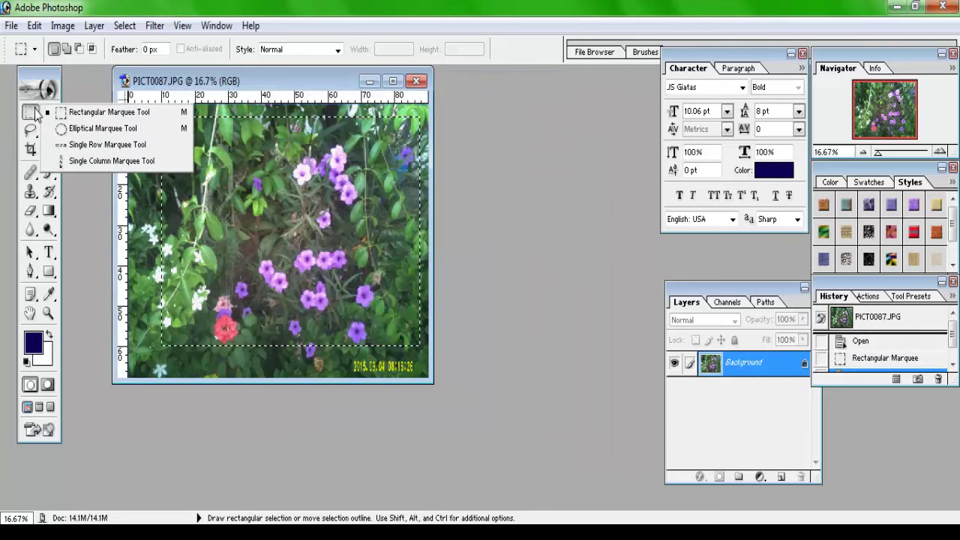
Step: Replace the rectangular selection with an oval selection around the purple flowers
left_click(105, 129)
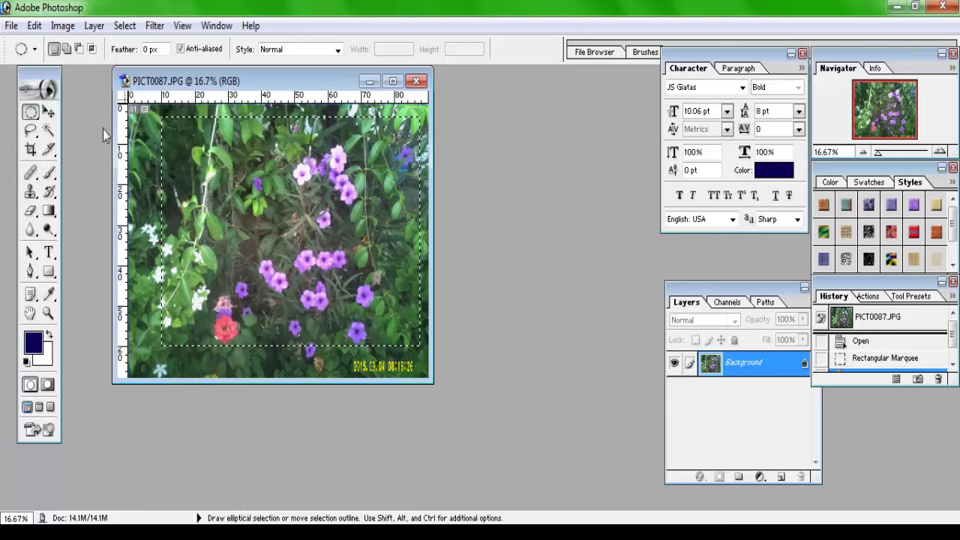
left_click(197, 180)
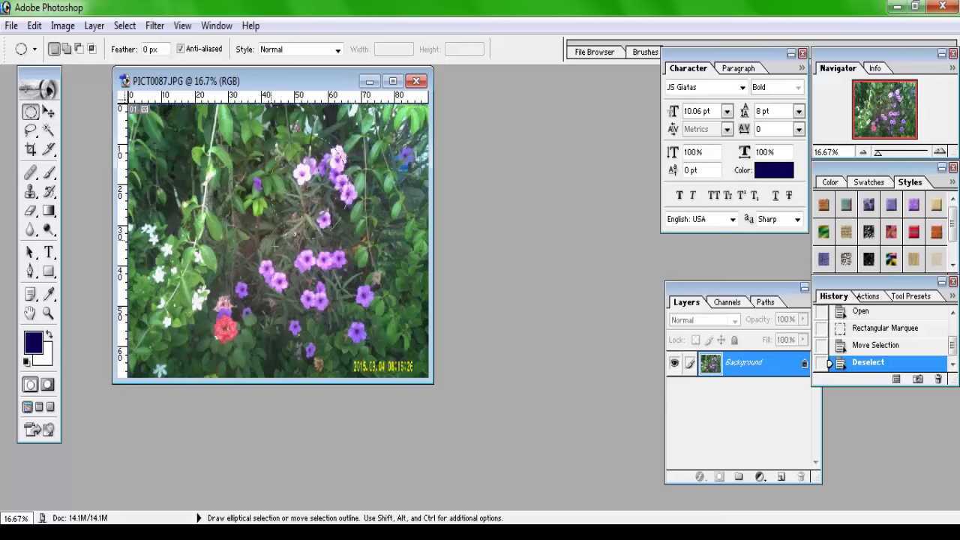
mouse_move(196, 330)
left_mouse_down()
mouse_move(193, 350)
mouse_move(231, 346)
left_mouse_up()
mouse_move(230, 346)
left_mouse_down()
mouse_move(204, 328)
mouse_move(171, 368)
left_mouse_up()
left_click_drag(172, 369, 184, 356)
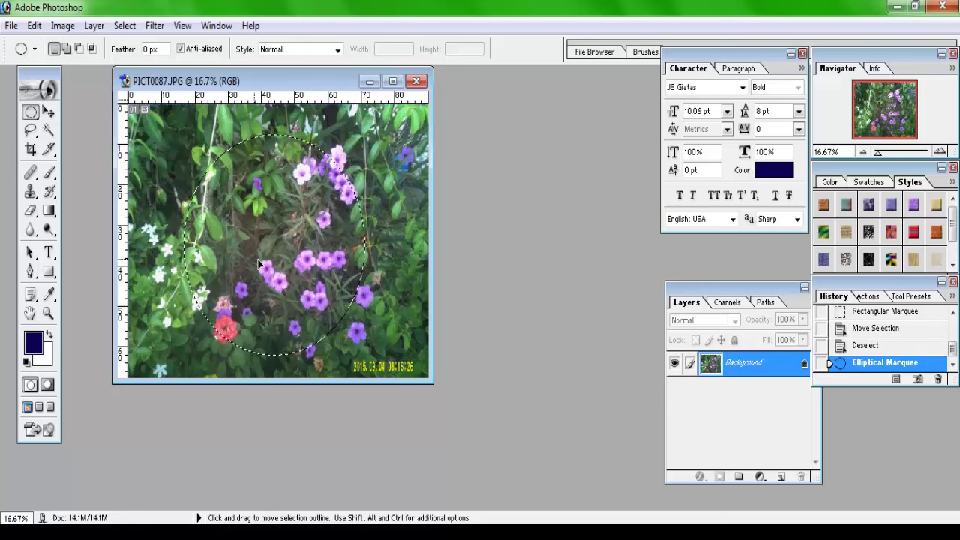
left_click_drag(259, 264, 256, 266)
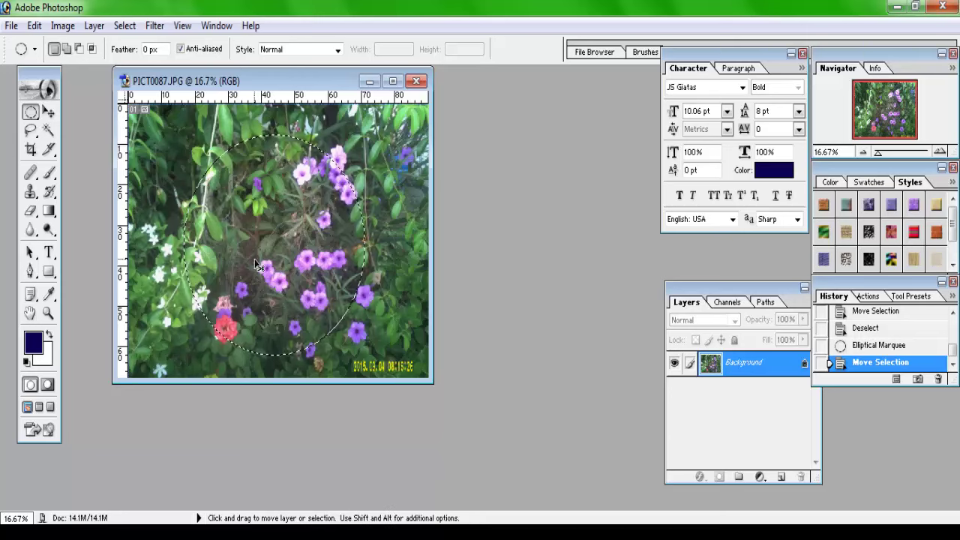
Step: Create a new blank document and switch to the Move tool
key("ctrl+n")
key("Return")
key("v")
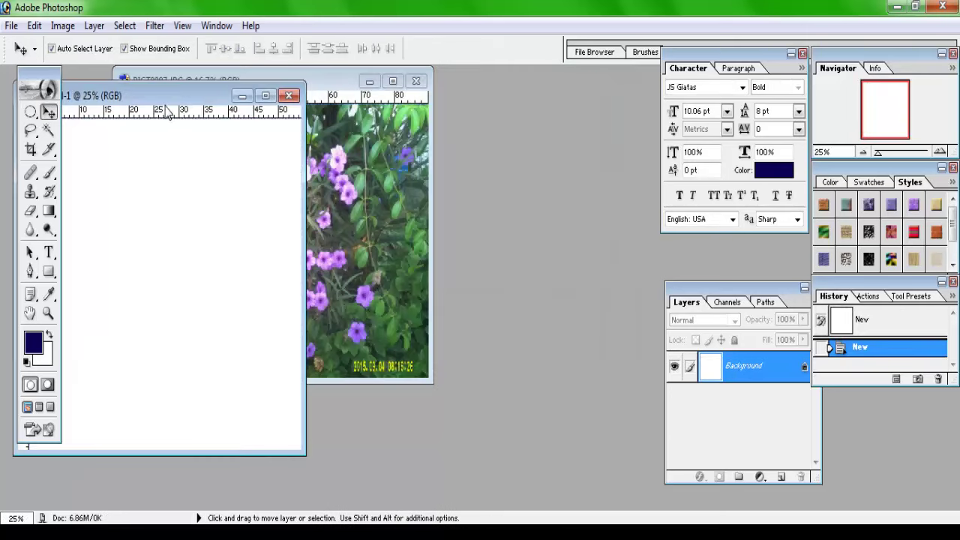
Step: Paste the oval flower cutout into Untitled-1 as Layer 1, pick Single Row Marquee, and close the document
left_click_drag(179, 99, 414, 89)
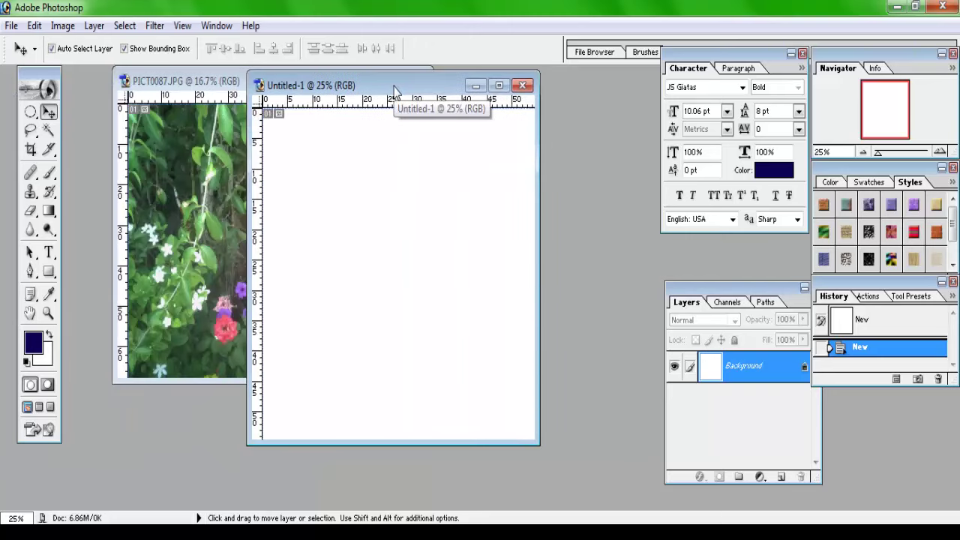
key("ctrl+v")
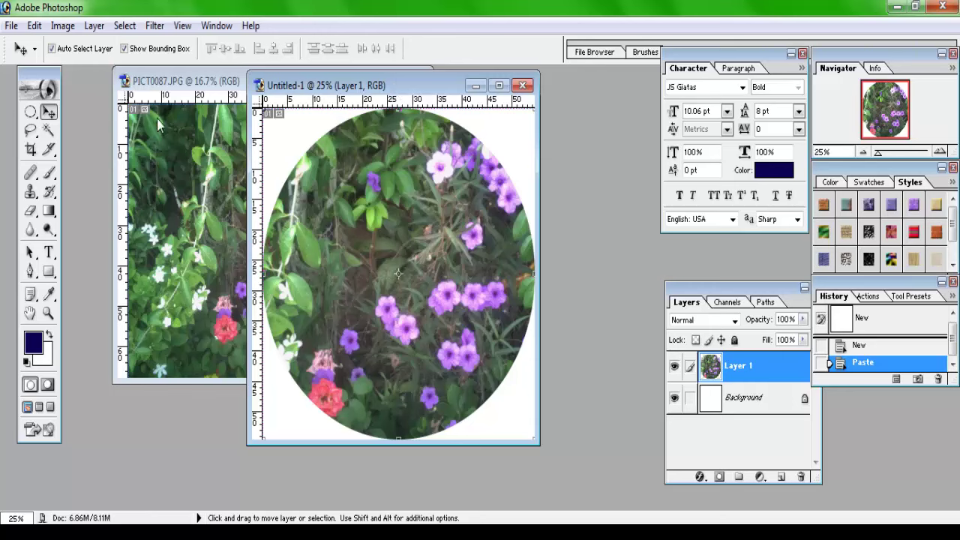
left_click(35, 112)
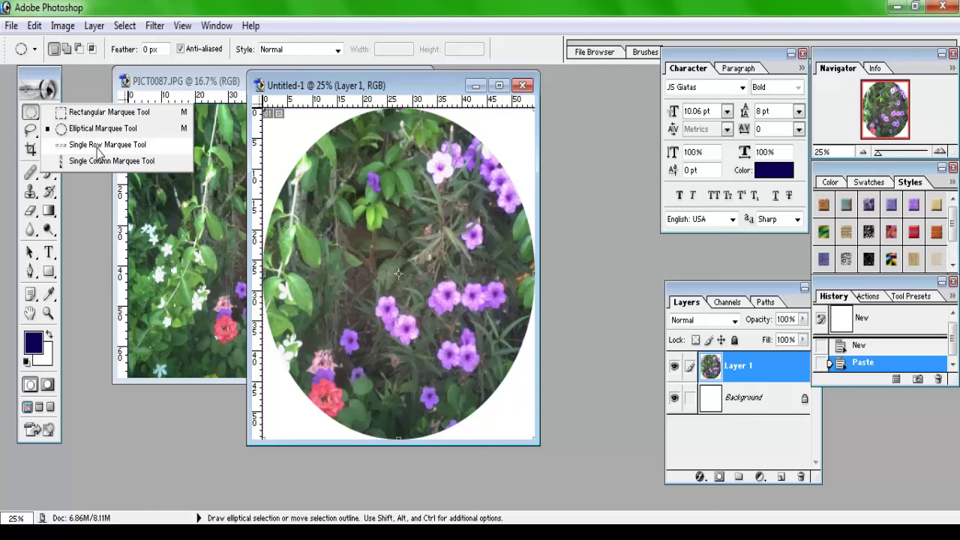
left_click(99, 145)
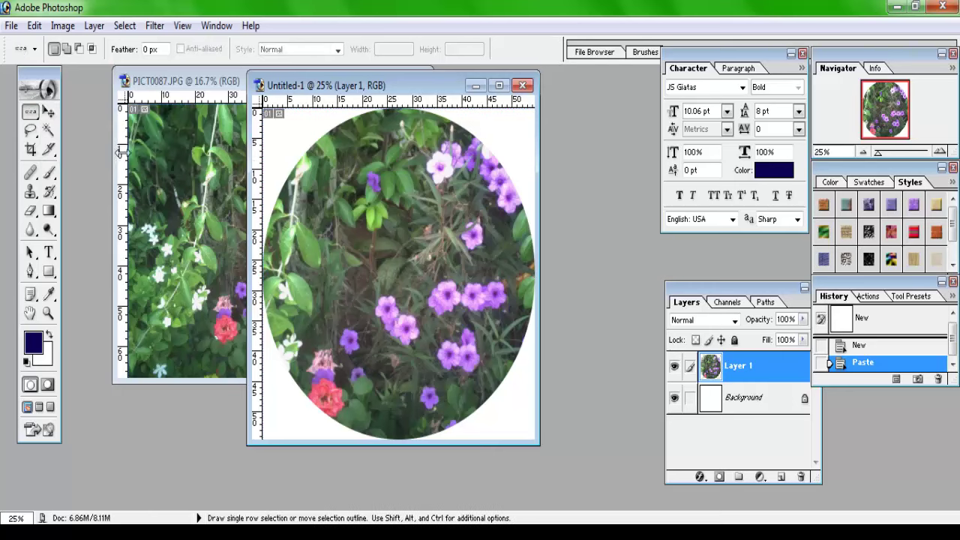
left_click(523, 86)
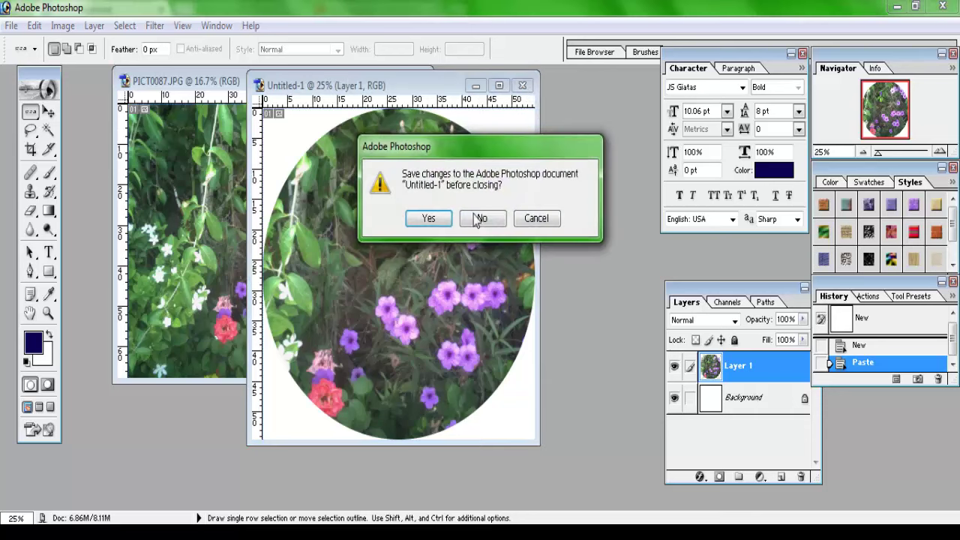
Step: Discard Untitled-1 and create a new blank 500 × 330 pixel document
left_click(487, 218)
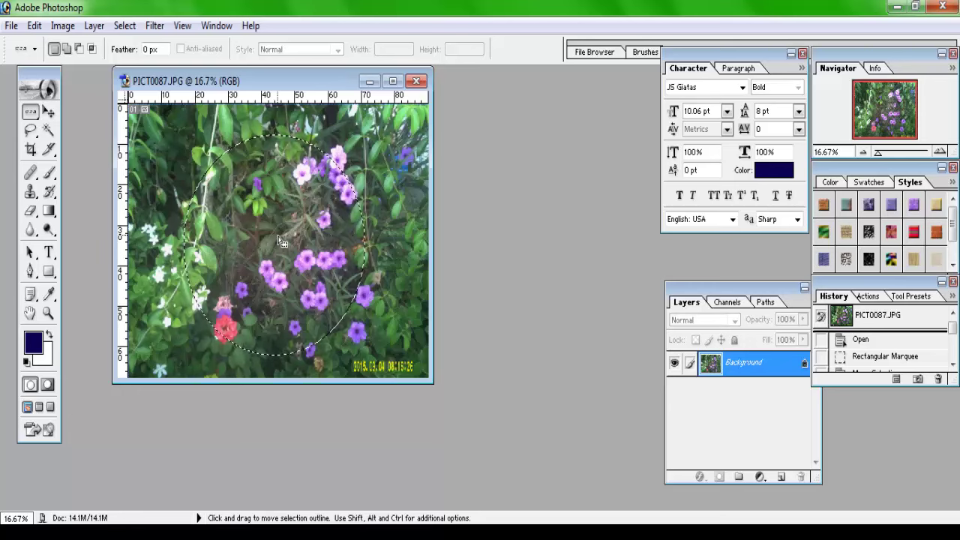
key("ctrl+n")
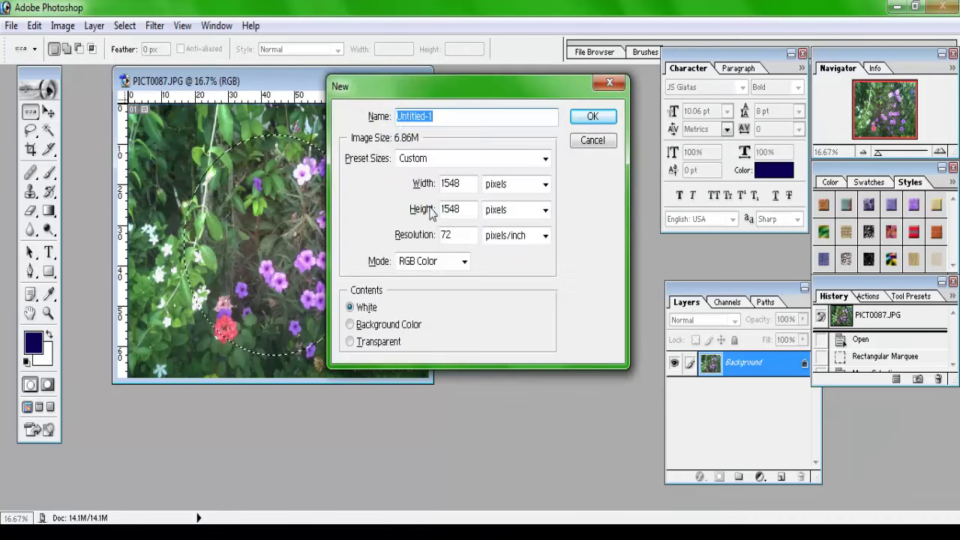
double_click(470, 186)
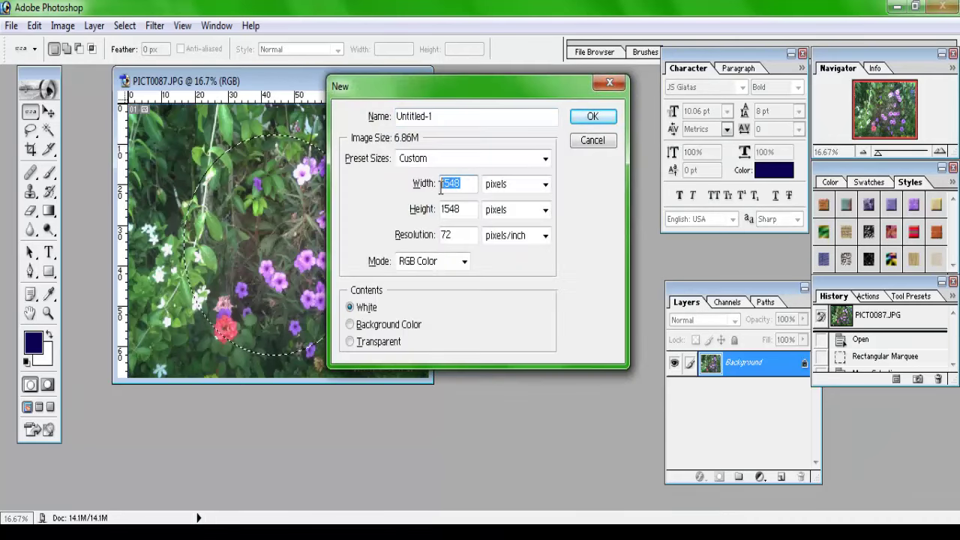
type("500")
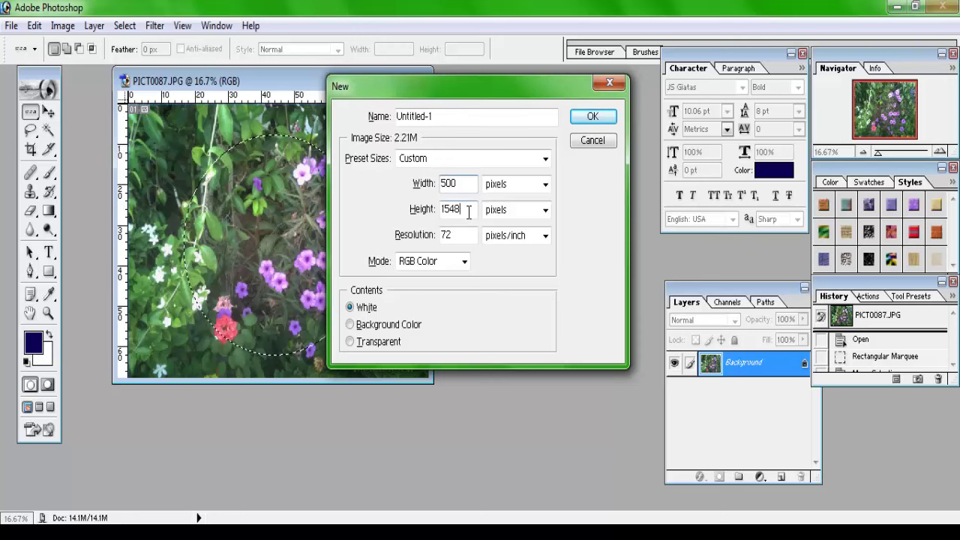
double_click(467, 211)
type("330")
key("Return")
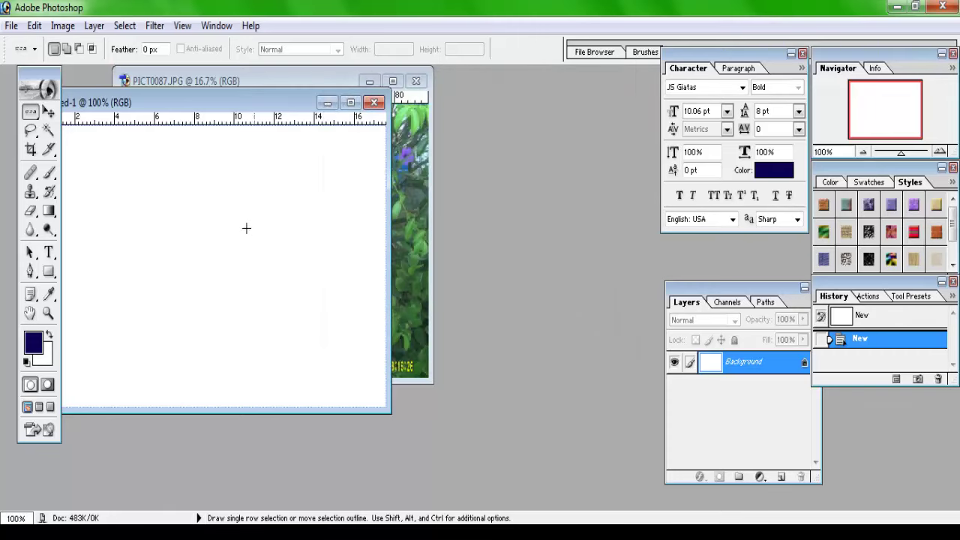
Step: Draw an elliptical marquee selection across the blank 500 × 330 canvas
left_click_drag(183, 101, 367, 80)
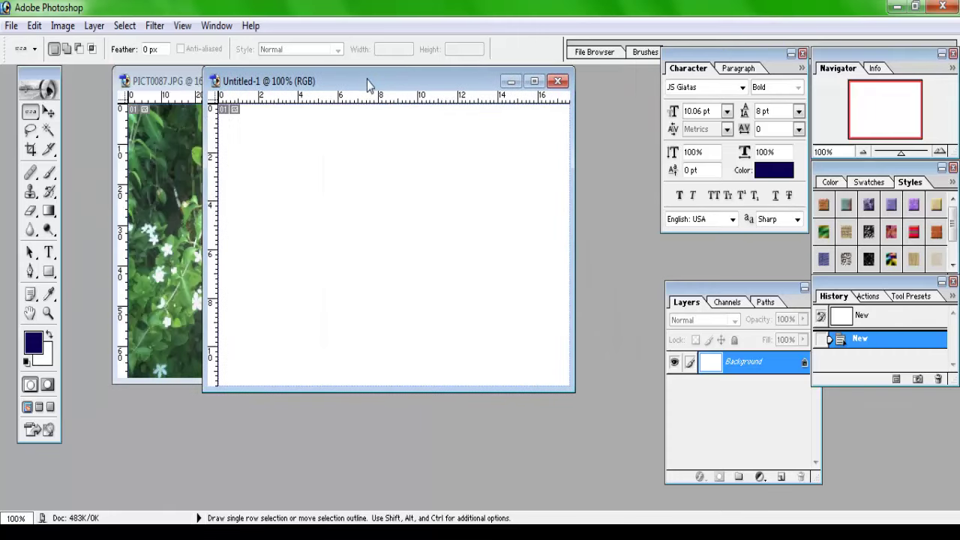
right_click(31, 114)
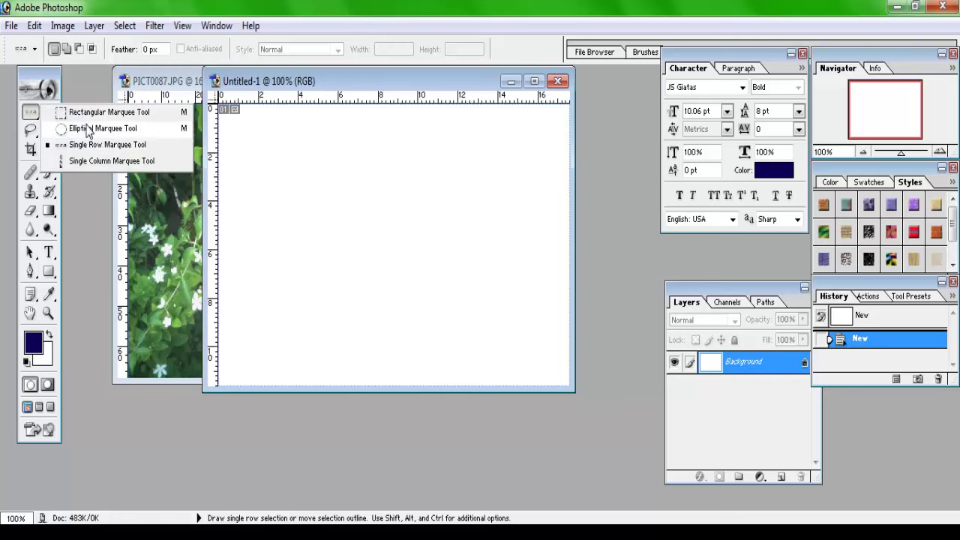
left_click(88, 132)
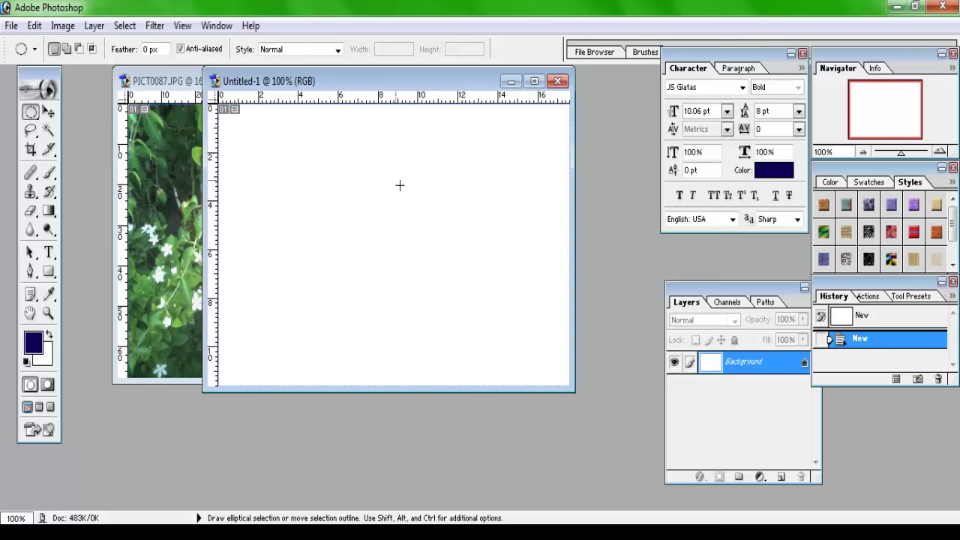
mouse_move(434, 140)
left_mouse_down()
mouse_move(322, 313)
mouse_move(278, 328)
left_mouse_up()
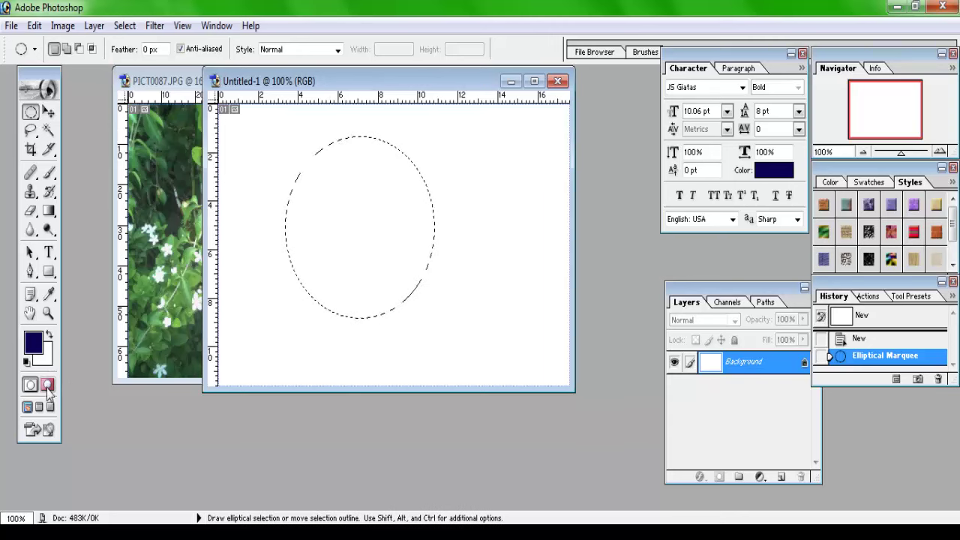
Step: Change the foreground colour from dark blue to bright red (FF0024) in the Color Picker
left_click(35, 343)
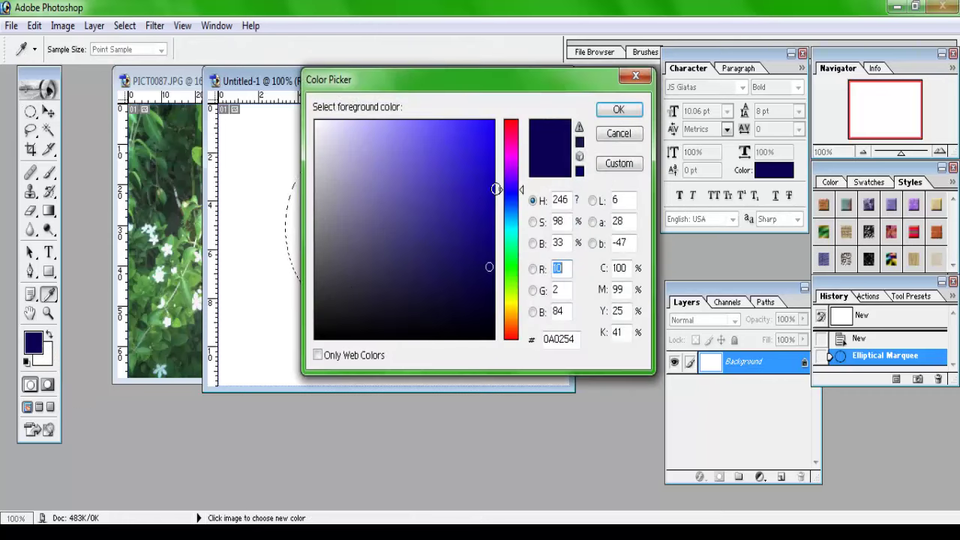
left_click_drag(515, 138, 496, 118)
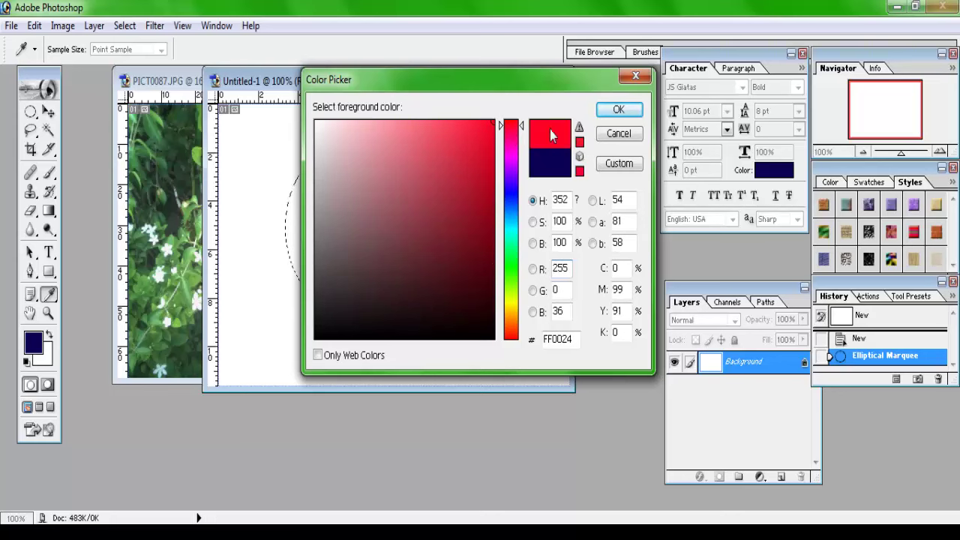
left_click(617, 108)
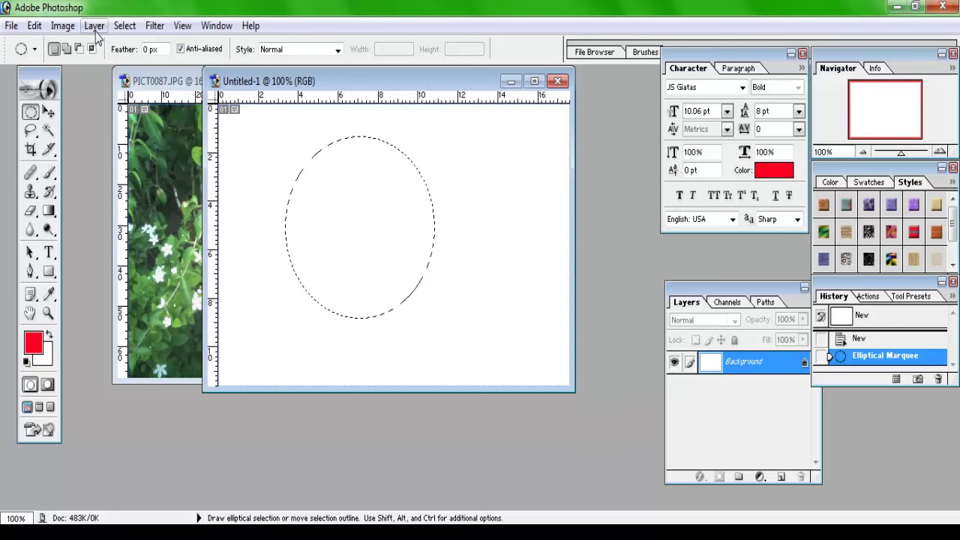
Step: Fill the oval selection with the red foreground colour via Edit > Fill, then deselect it
left_click(34, 27)
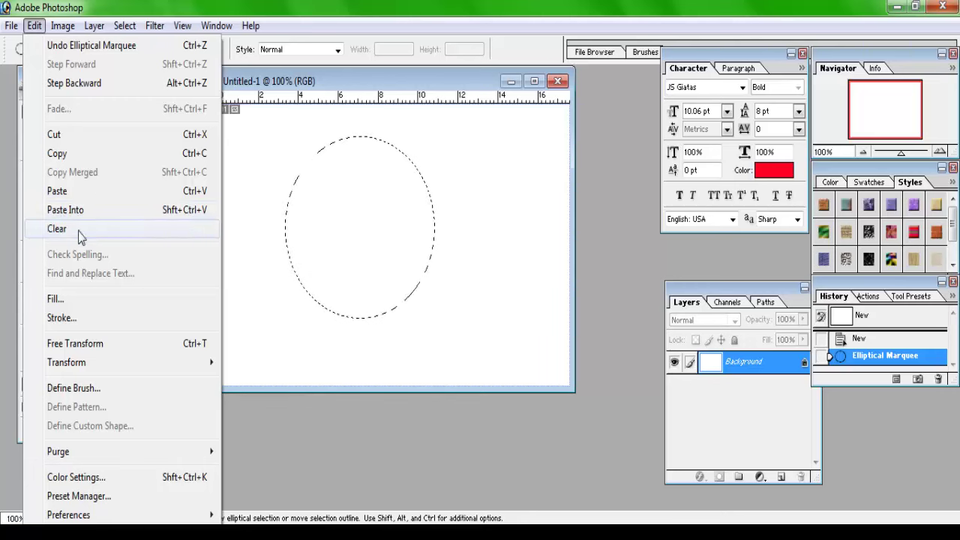
left_click(78, 299)
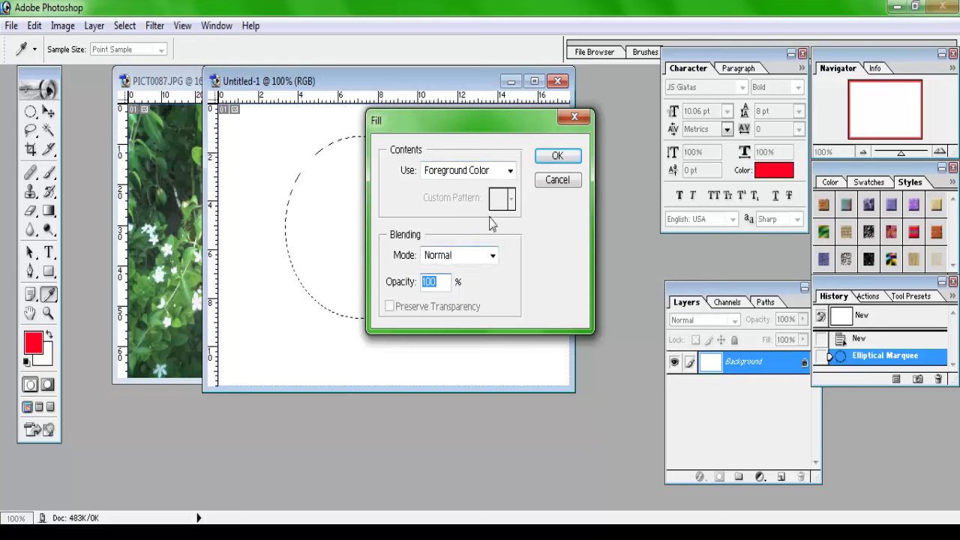
left_click(447, 174)
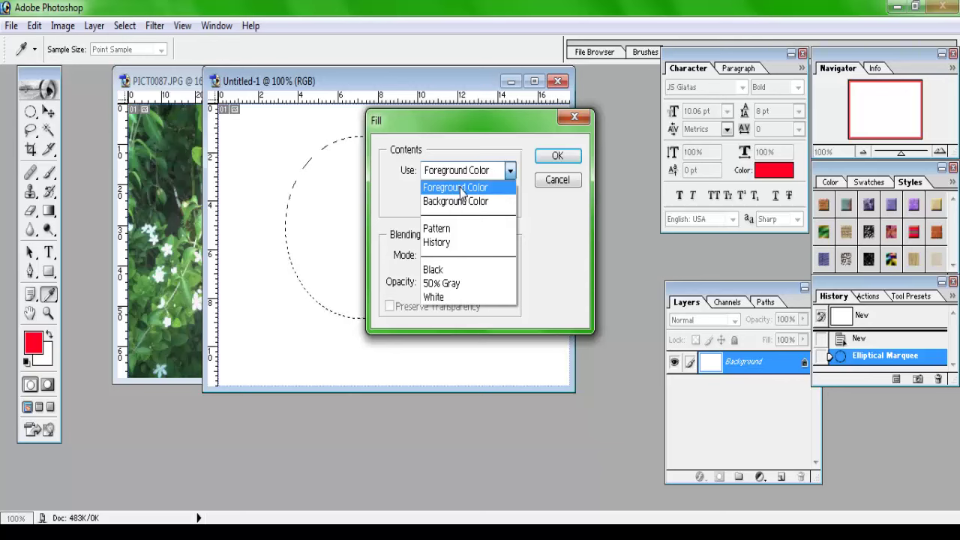
left_click(460, 192)
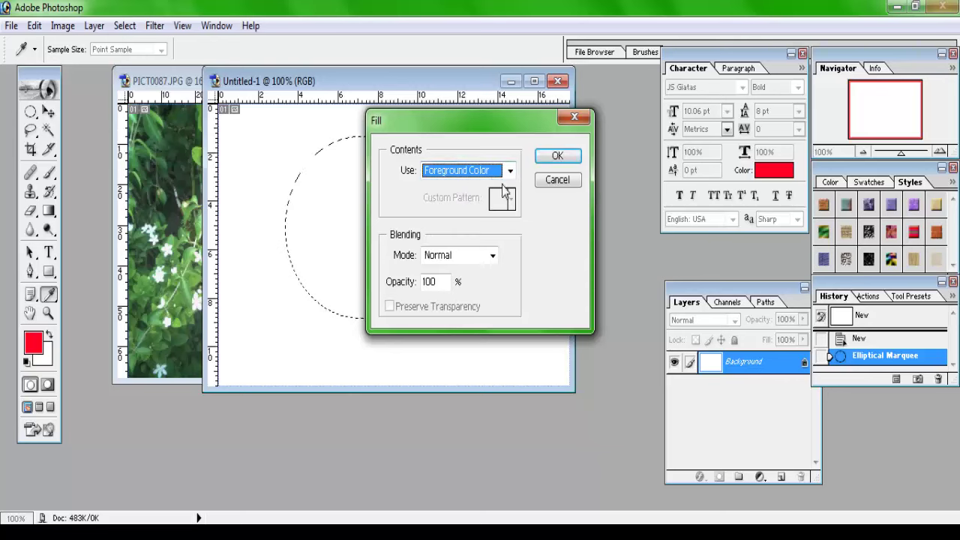
key("Tab")
key("Tab")
left_click(482, 172)
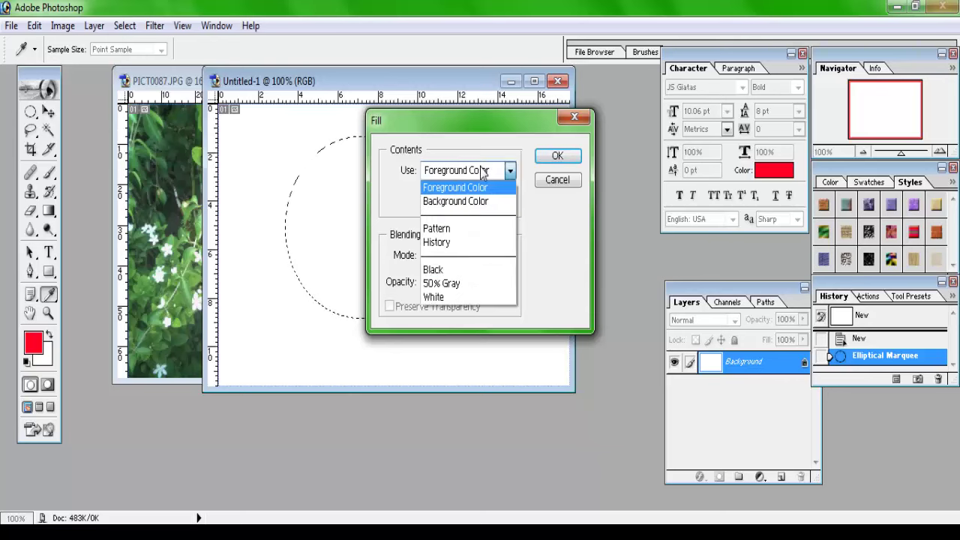
left_click(462, 204)
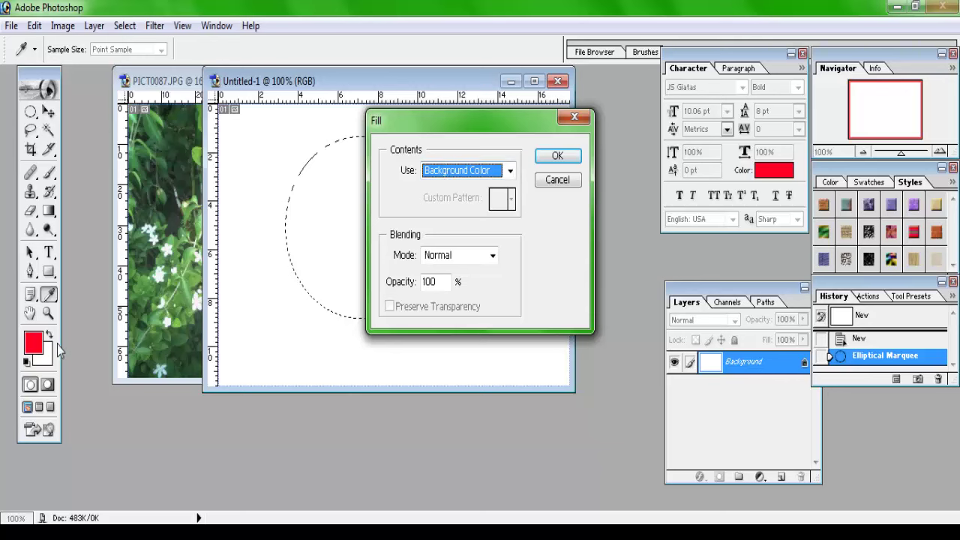
left_click(466, 174)
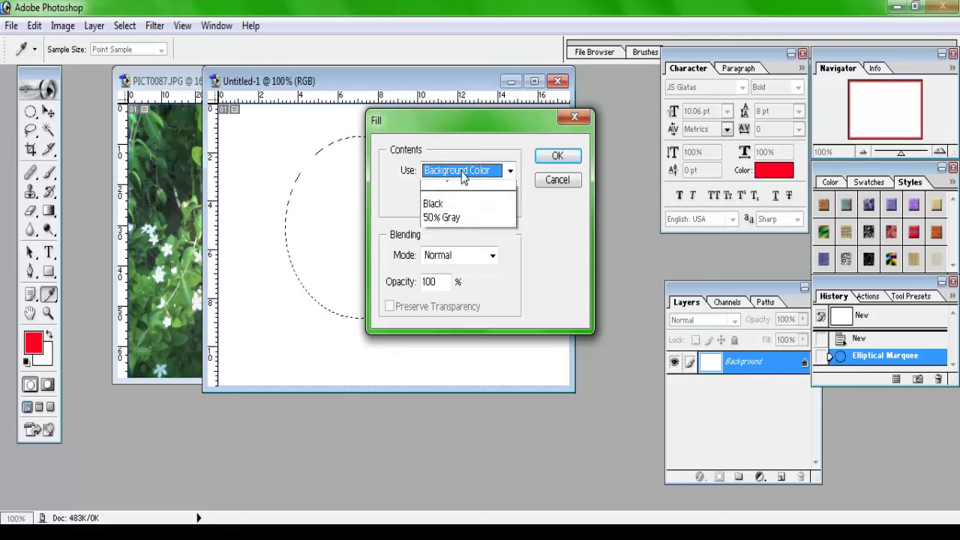
left_click(455, 187)
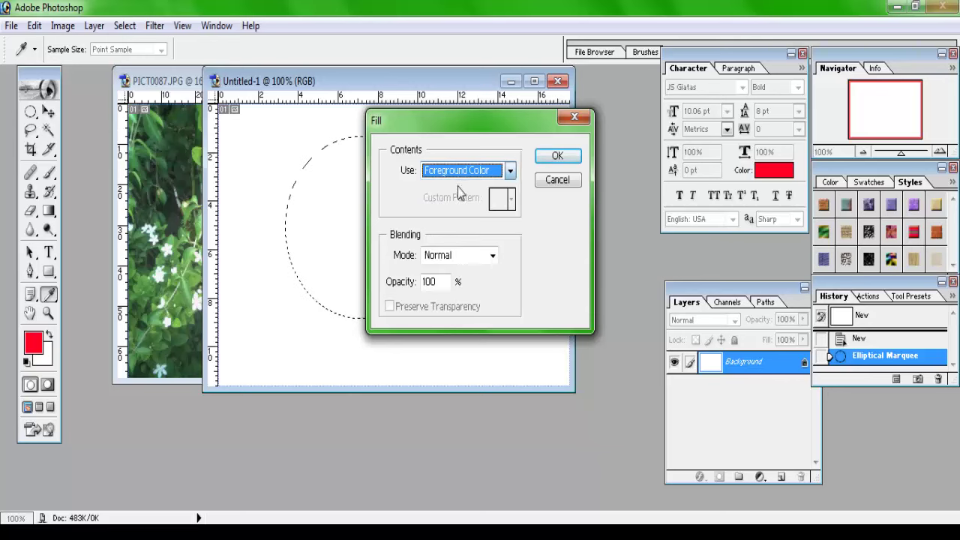
left_click(557, 156)
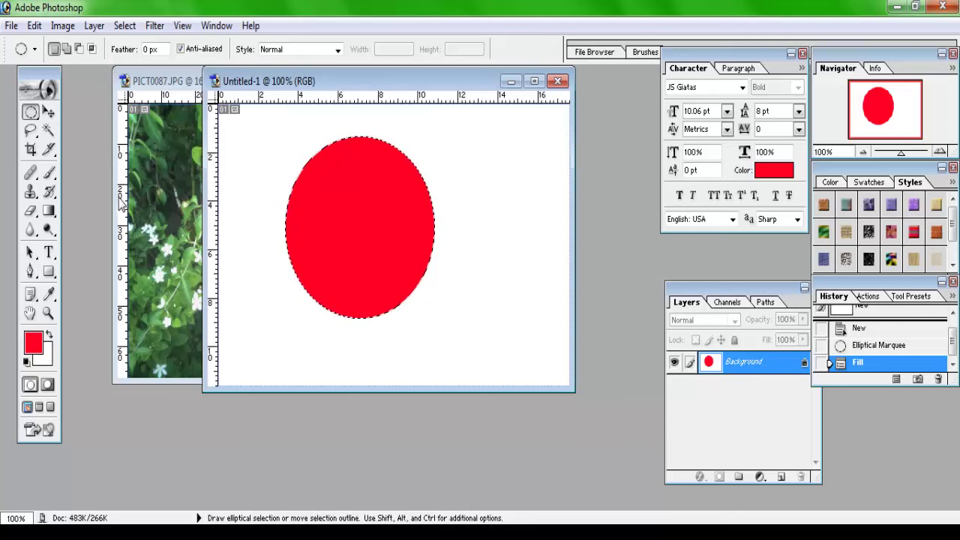
left_click(234, 279)
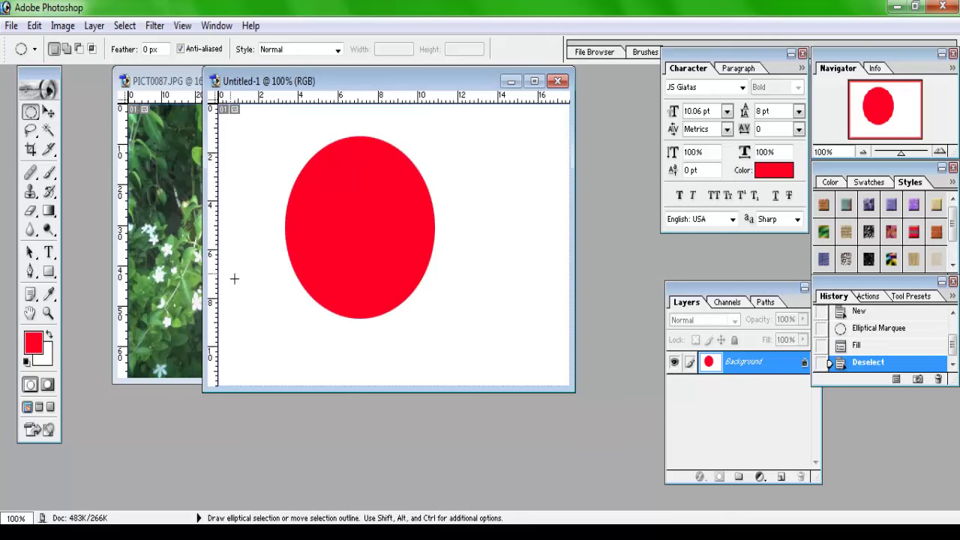
right_click(30, 111)
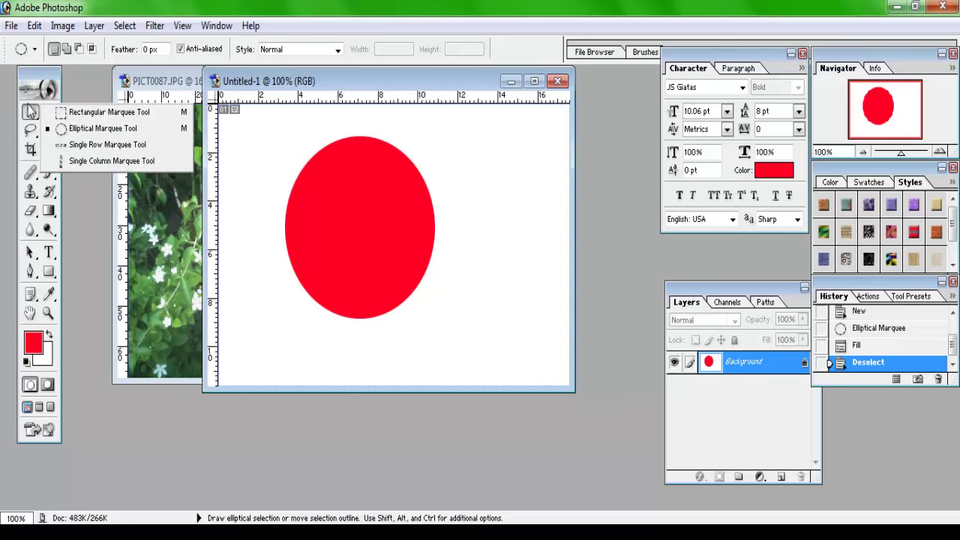
Step: Select a rectangle over the ellipse's lower right and set the foreground colour to blue (3600FF)
left_click(73, 114)
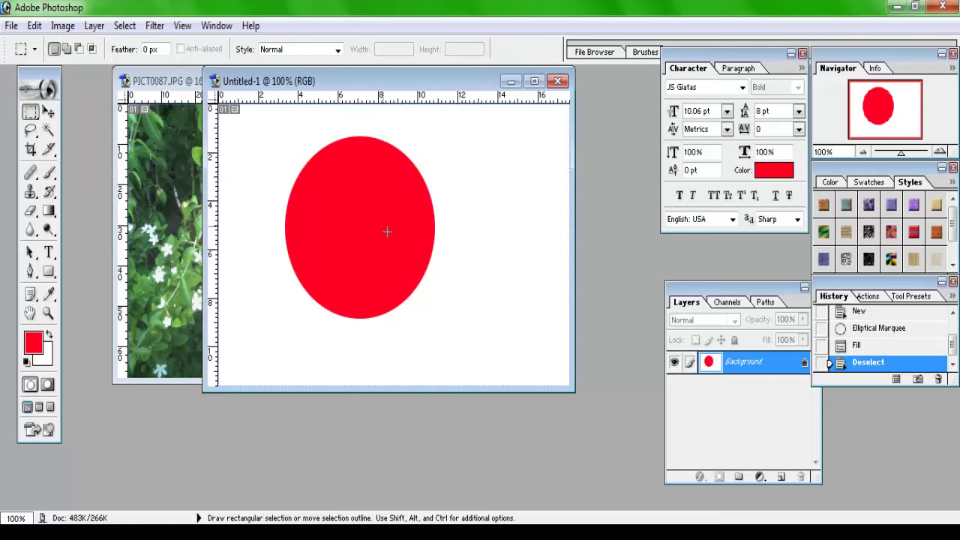
left_click_drag(504, 232, 332, 368)
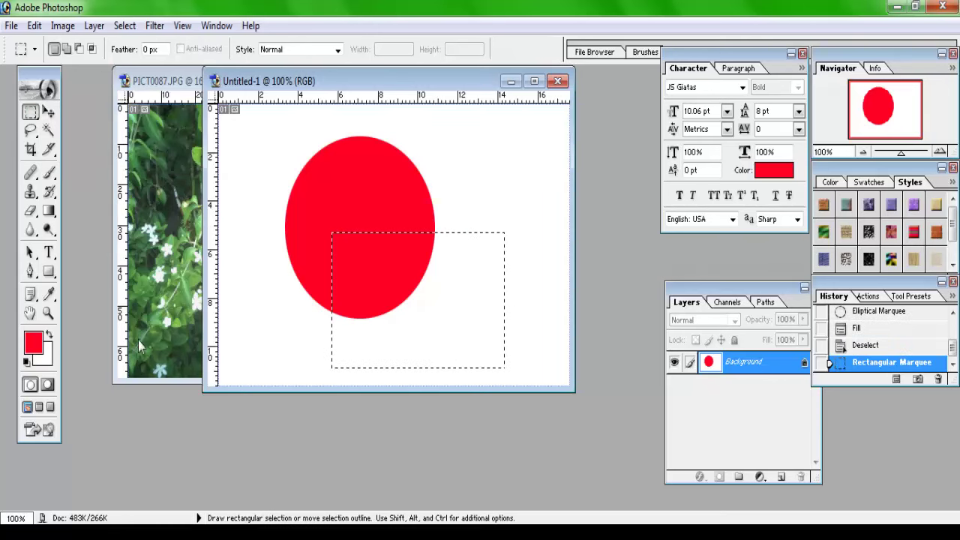
left_click(36, 343)
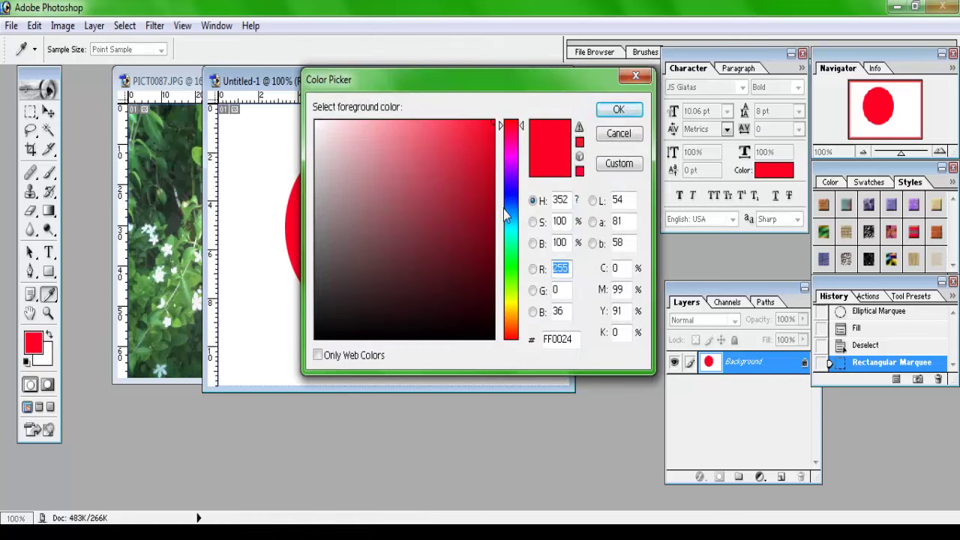
left_click(510, 197)
left_click_drag(510, 201, 511, 186)
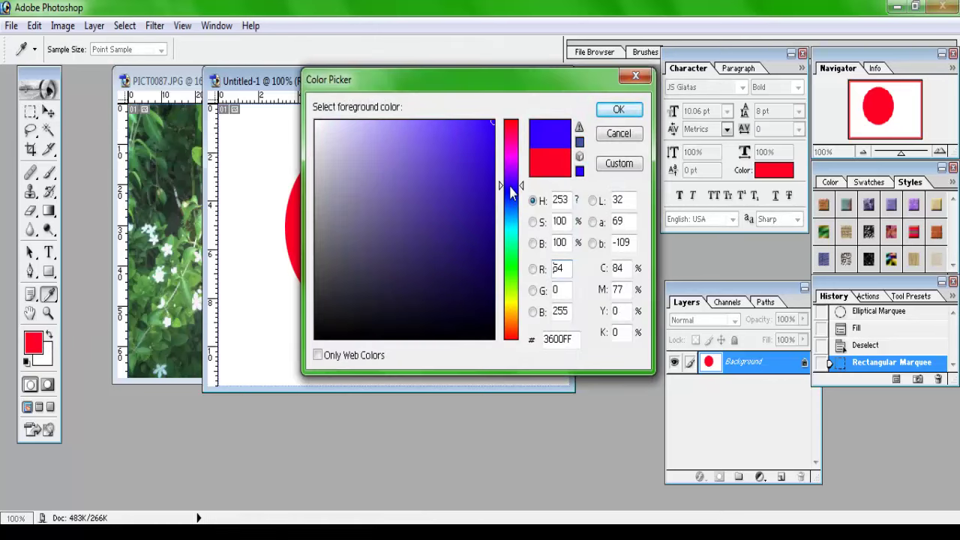
left_click(617, 113)
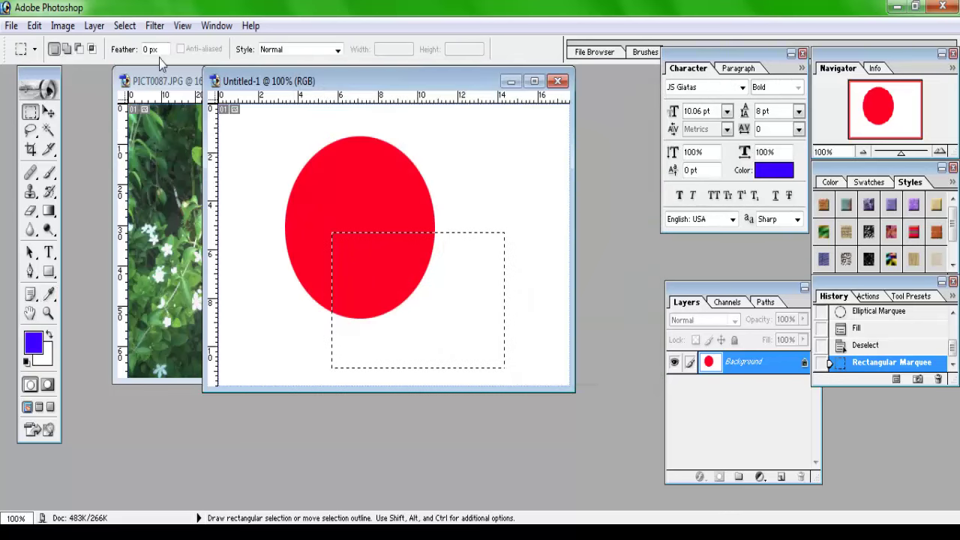
Step: Fill the rectangular selection with the blue foreground colour
left_click(35, 25)
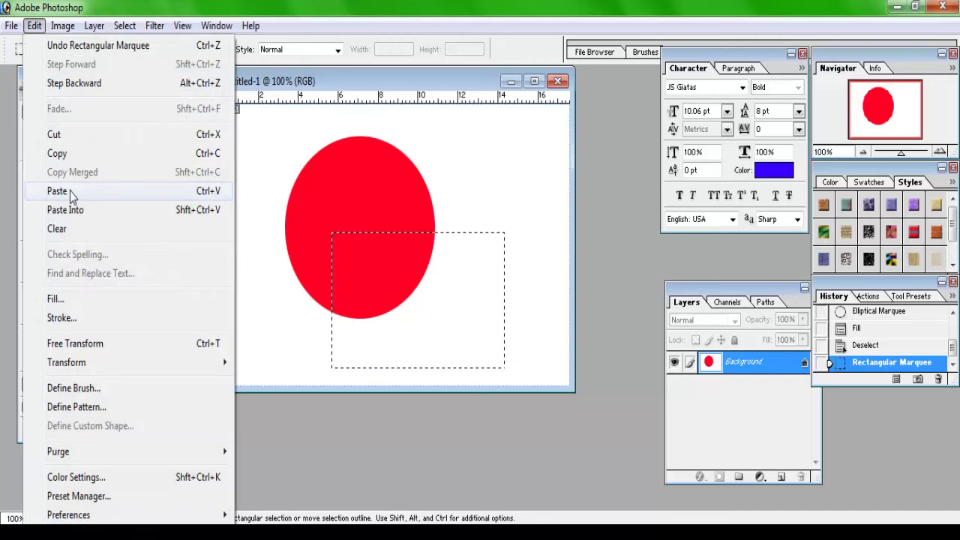
left_click(73, 303)
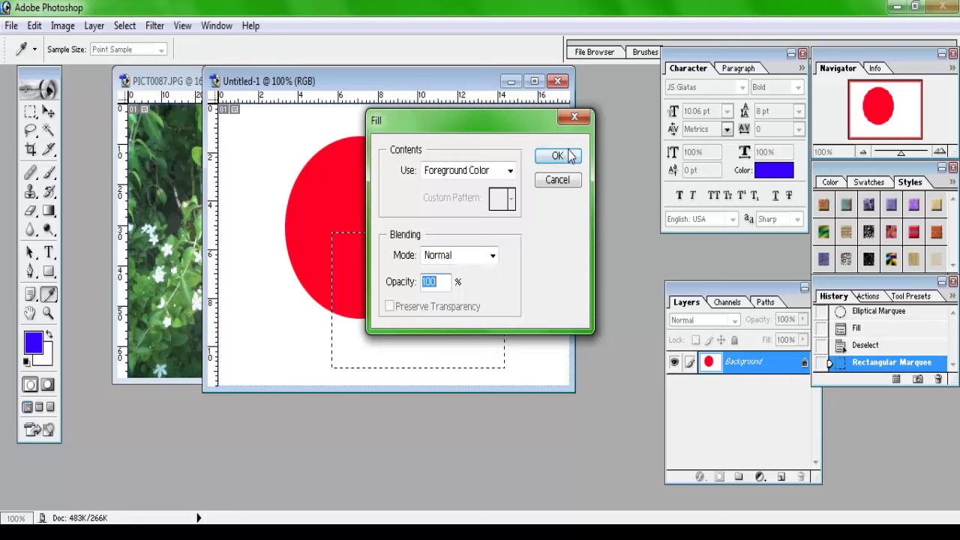
left_click(555, 156)
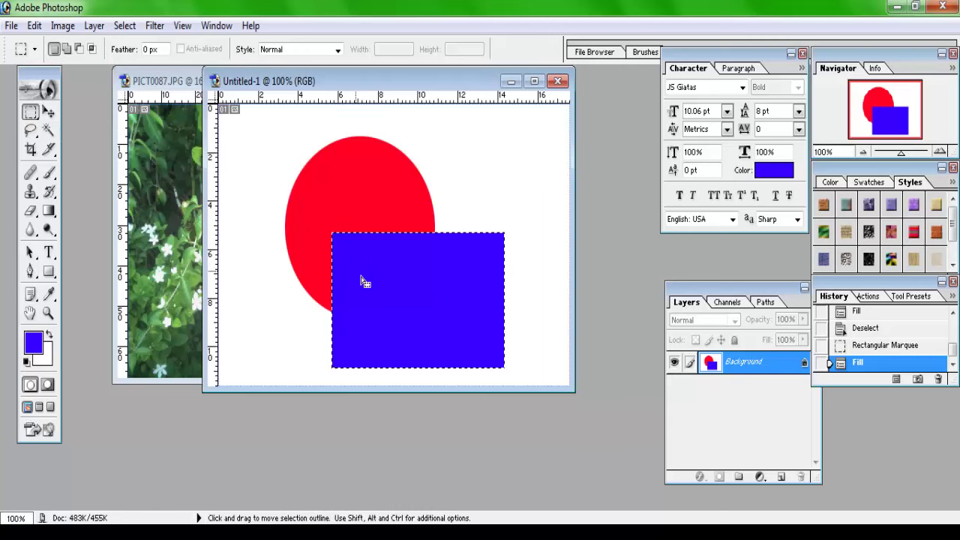
Step: Shift the selection outline up and right, then clear it with Ctrl+D
left_click_drag(384, 302, 429, 289)
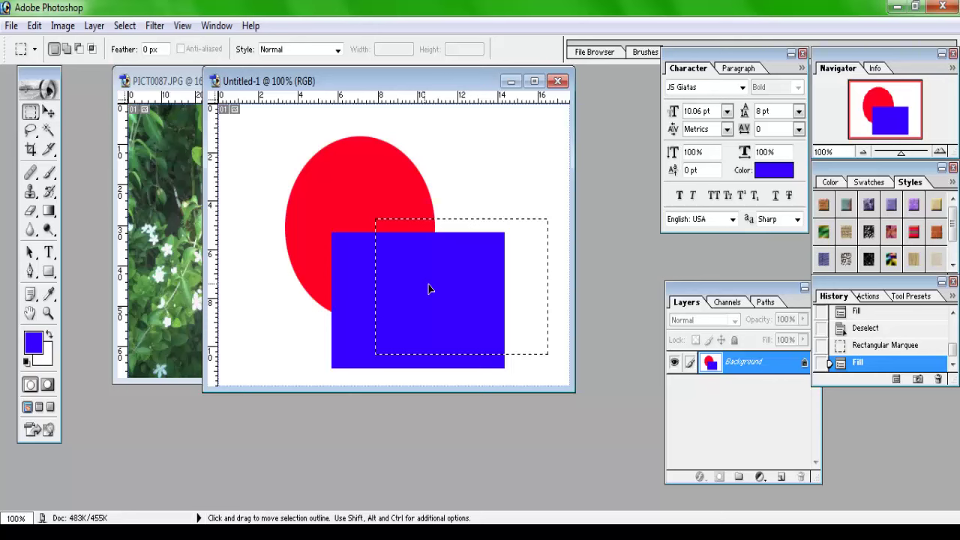
key("ctrl")
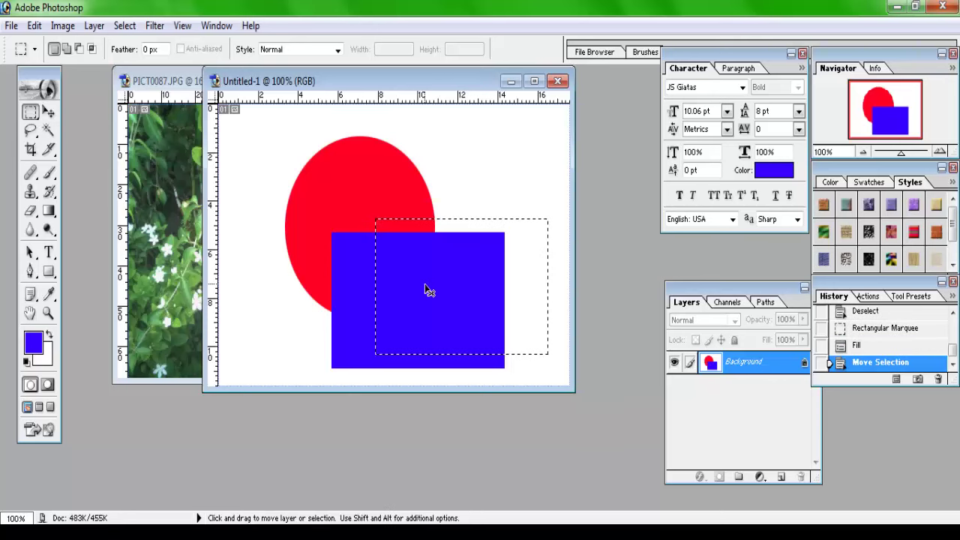
key("ctrl+d")
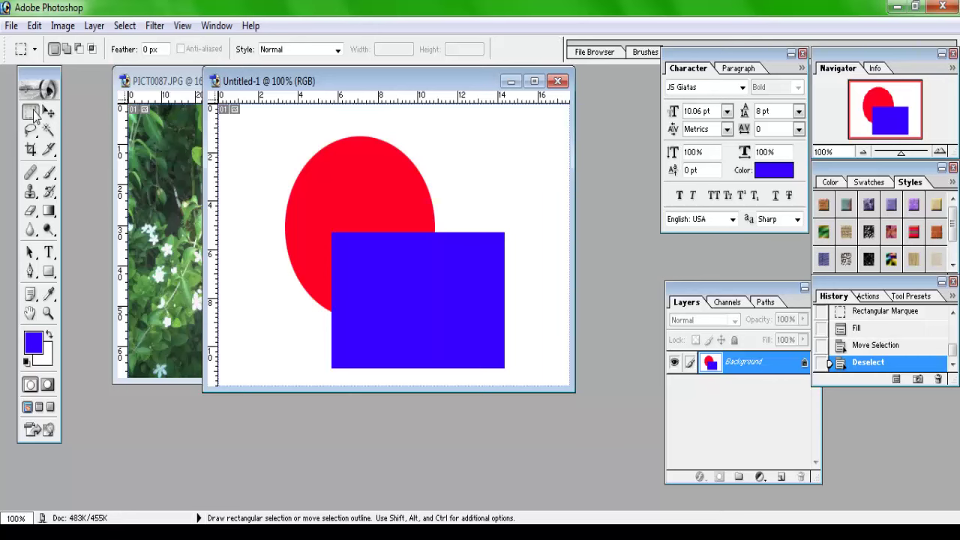
Step: Switch to the Move Tool and close the red-and-blue Untitled-1 drawing
left_click(33, 115)
left_click(33, 115)
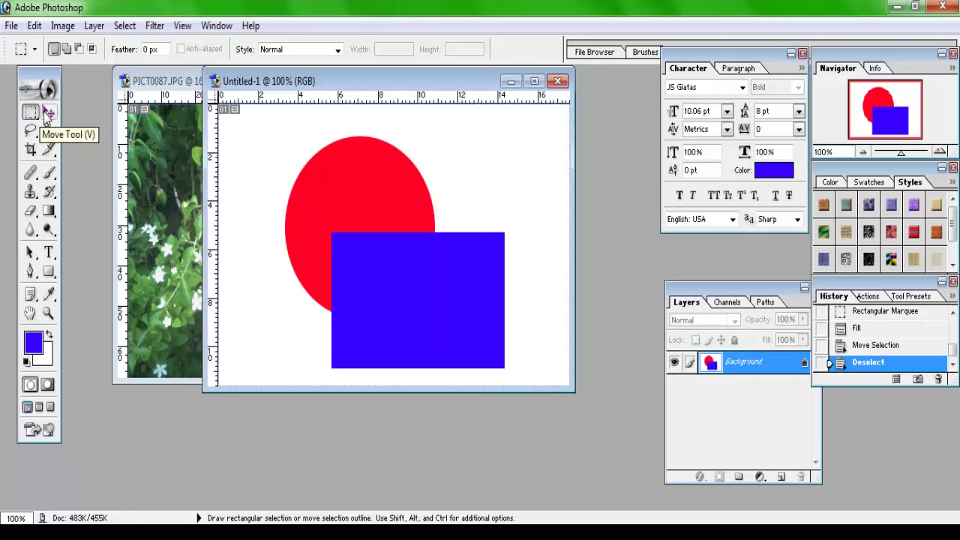
left_click(48, 112)
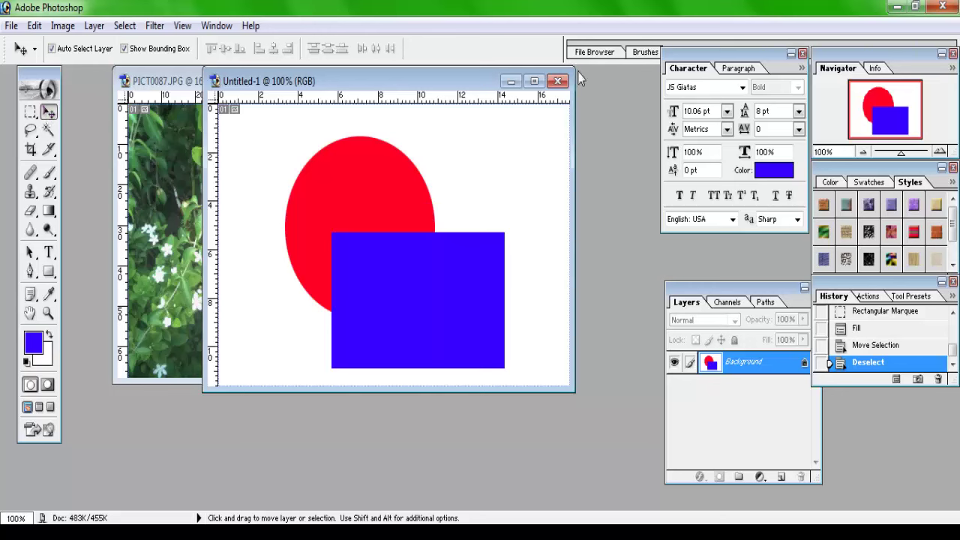
left_click(557, 80)
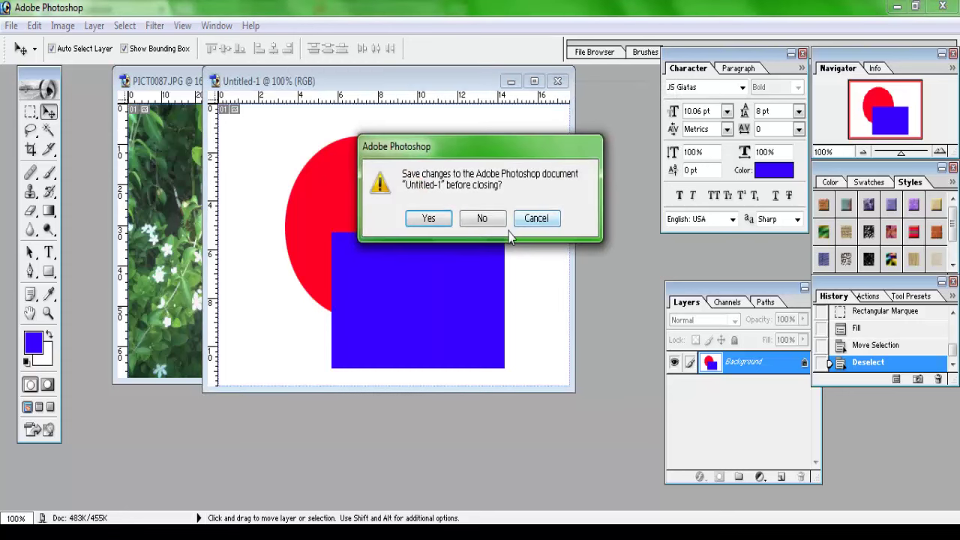
Step: Discard the drawing, create a new document, and paste the flower circle in as Layer 1
left_click(487, 219)
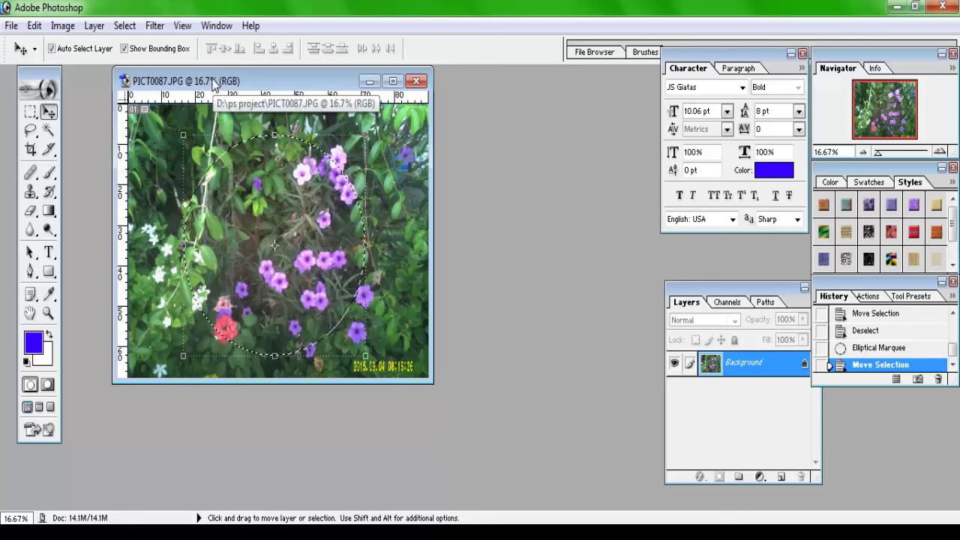
key("ctrl+n")
key("Return")
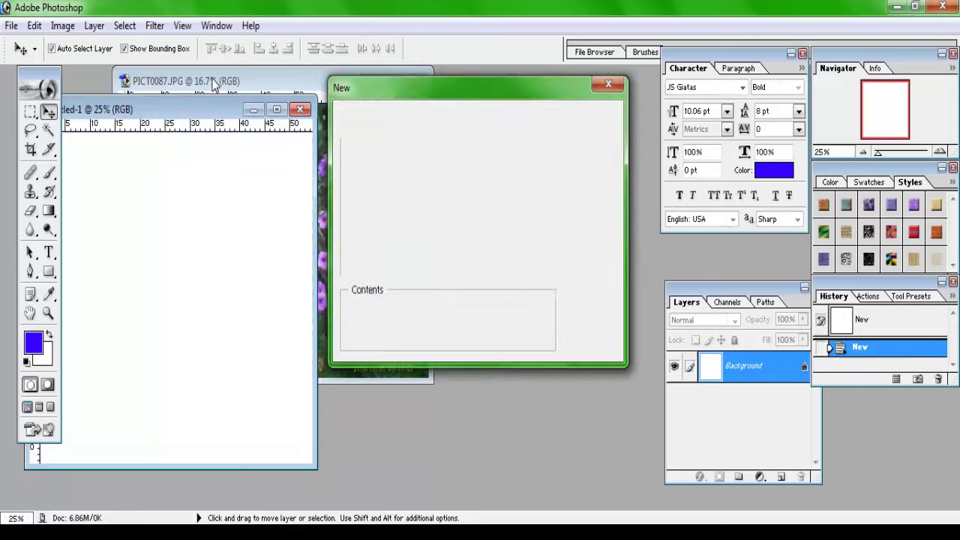
key("ctrl+v")
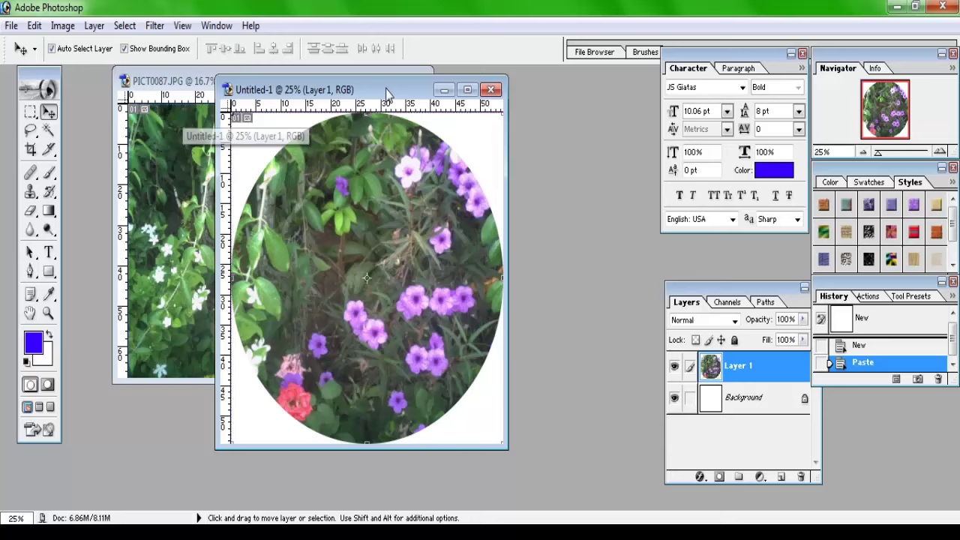
left_click_drag(178, 111, 432, 82)
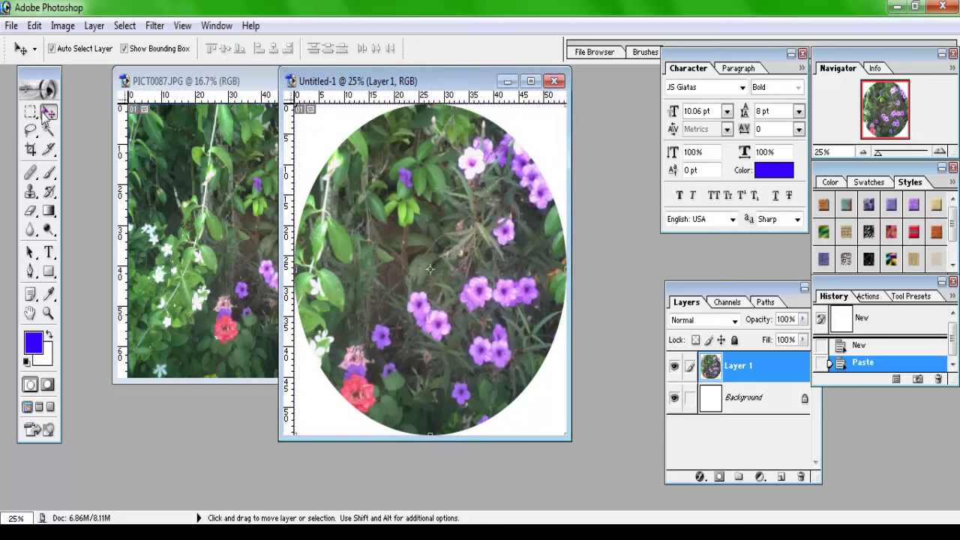
left_click_drag(539, 211, 524, 255)
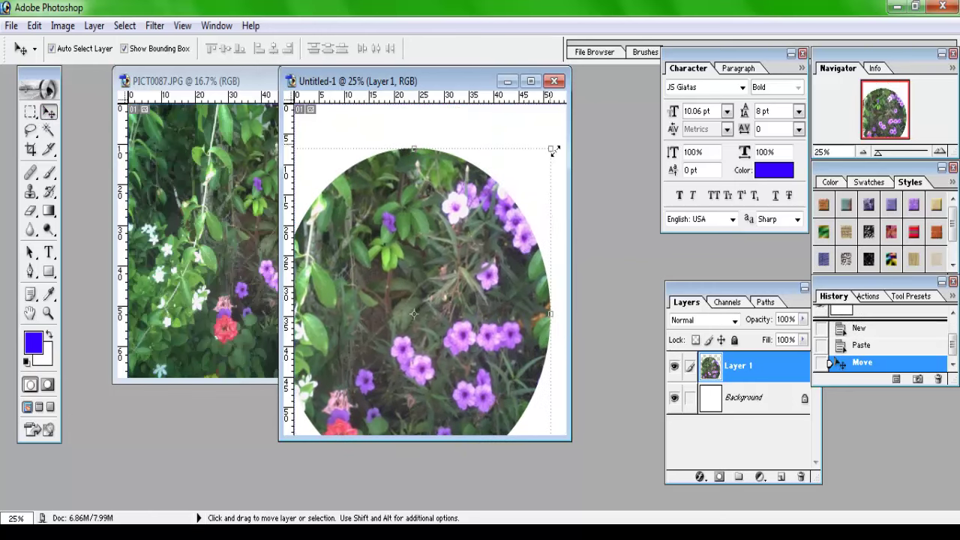
Step: Free-transform the flower cutout down into a smaller oval and place it right of centre
mouse_move(553, 151)
left_mouse_down()
mouse_move(520, 261)
mouse_move(449, 257)
left_mouse_up()
mouse_move(388, 352)
left_mouse_down()
mouse_move(443, 224)
mouse_move(429, 246)
left_mouse_up()
key("Return")
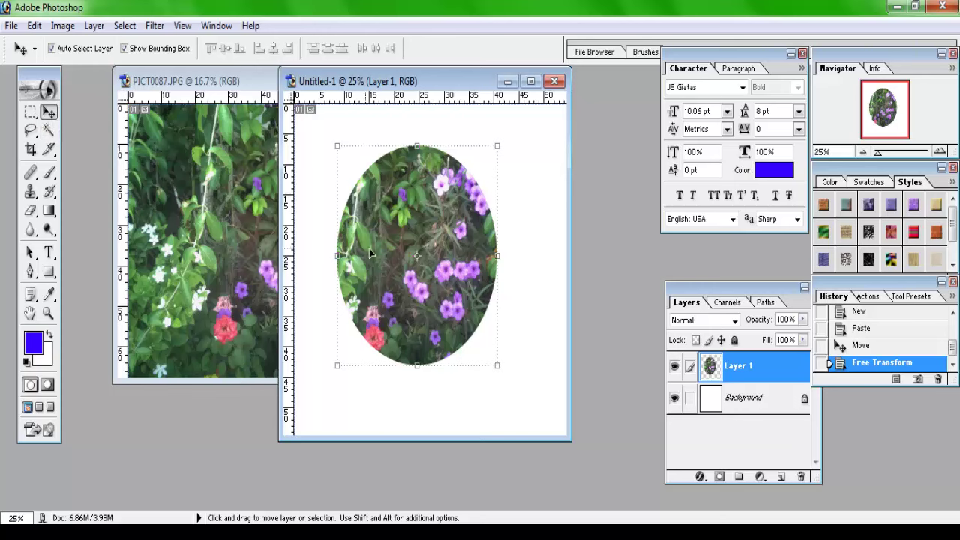
left_click_drag(366, 252, 353, 241)
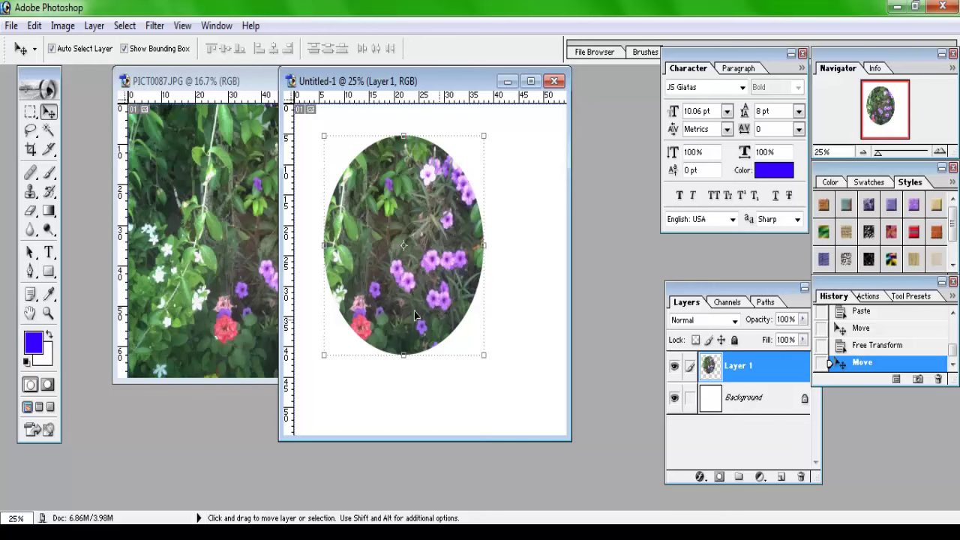
left_click_drag(361, 276, 396, 292)
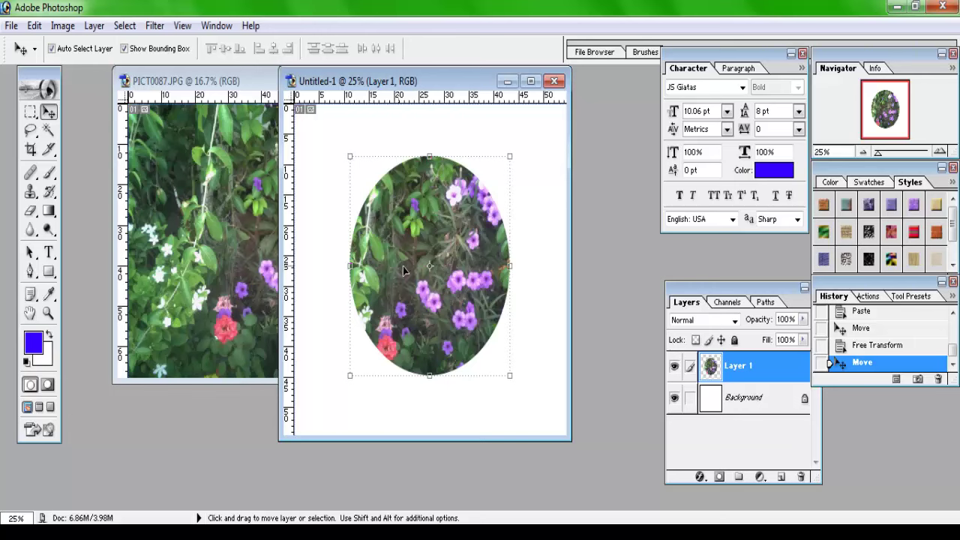
mouse_move(402, 266)
left_mouse_down()
mouse_move(361, 231)
mouse_move(427, 252)
mouse_move(340, 251)
mouse_move(436, 241)
mouse_move(339, 276)
mouse_move(409, 247)
mouse_move(370, 241)
mouse_move(422, 250)
left_mouse_up()
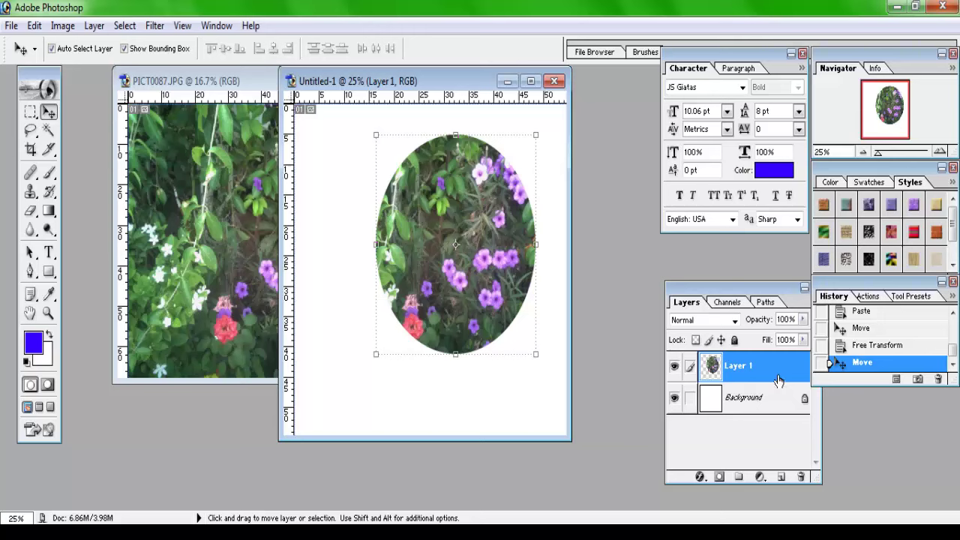
Step: Drag the flower oval around the canvas until it rests slightly left of centre
left_click_drag(398, 236, 347, 224)
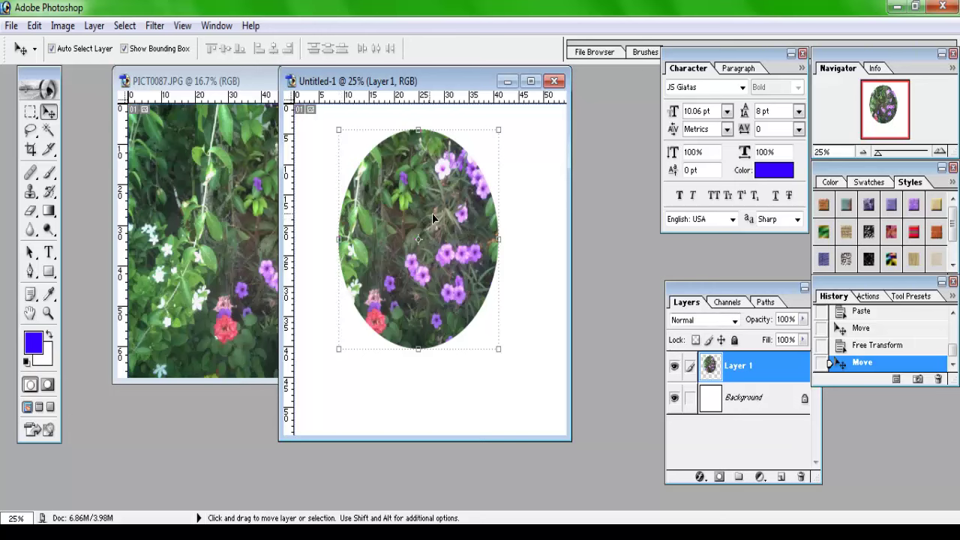
mouse_move(444, 243)
left_mouse_down()
mouse_move(460, 279)
mouse_move(441, 263)
mouse_move(450, 261)
mouse_move(439, 267)
mouse_move(450, 290)
left_mouse_up()
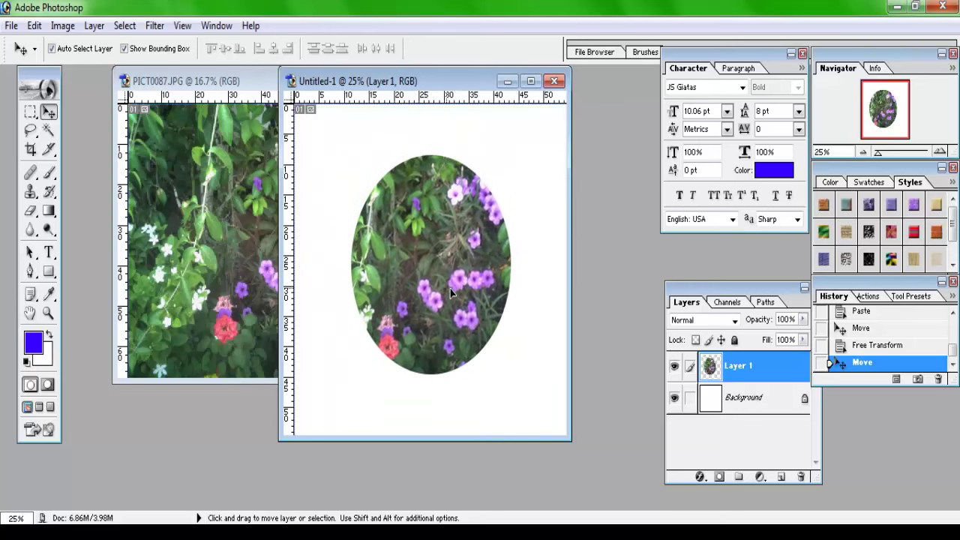
mouse_move(451, 290)
left_mouse_down()
mouse_move(358, 251)
mouse_move(405, 259)
mouse_move(384, 261)
left_mouse_up()
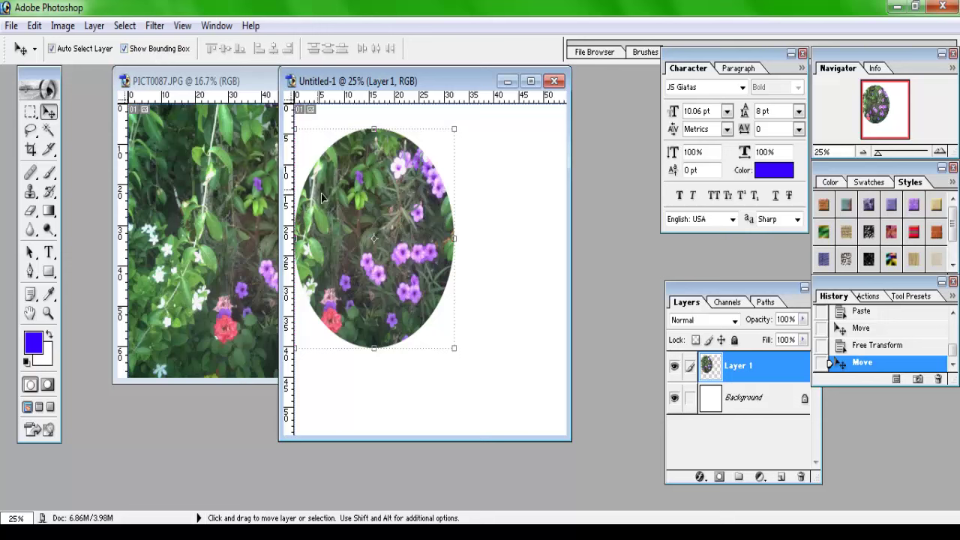
left_click_drag(327, 194, 345, 234)
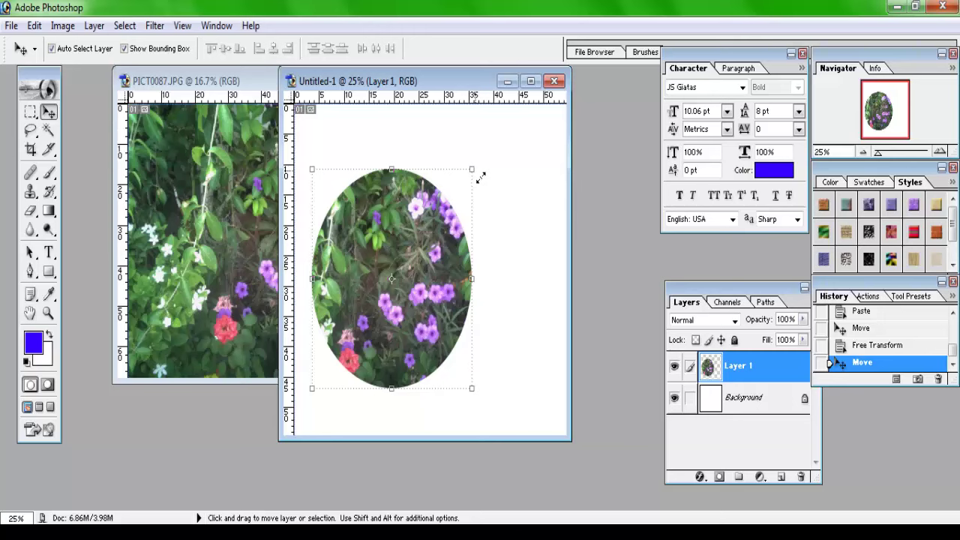
Step: Proportionally rescale the flower oval to about 119% and move it toward the upper left
left_click(481, 177)
left_click_drag(486, 184, 412, 315)
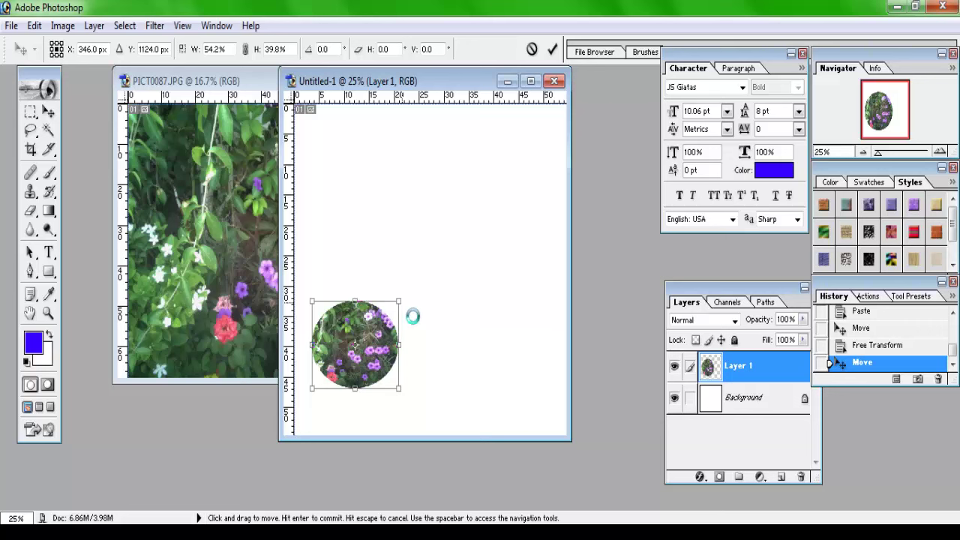
mouse_move(413, 315)
left_mouse_down()
mouse_move(515, 121)
mouse_move(433, 155)
mouse_move(518, 140)
mouse_move(422, 135)
mouse_move(442, 138)
mouse_move(443, 285)
mouse_move(470, 210)
mouse_move(513, 155)
mouse_move(551, 144)
mouse_move(531, 166)
left_mouse_up()
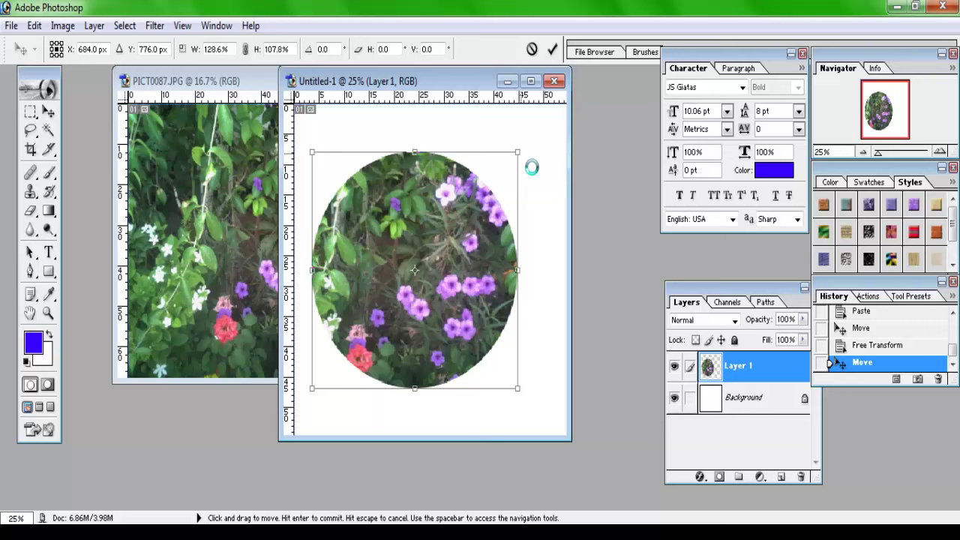
key("shift")
mouse_move(531, 167)
left_mouse_down()
mouse_move(535, 137)
mouse_move(547, 141)
mouse_move(497, 206)
mouse_move(441, 322)
mouse_move(550, 157)
mouse_move(498, 223)
mouse_move(538, 144)
mouse_move(523, 177)
mouse_move(542, 154)
mouse_move(514, 205)
mouse_move(541, 164)
mouse_move(515, 197)
mouse_move(540, 146)
mouse_move(501, 215)
mouse_move(535, 137)
mouse_move(489, 187)
mouse_move(530, 110)
mouse_move(509, 155)
mouse_move(514, 141)
left_mouse_up()
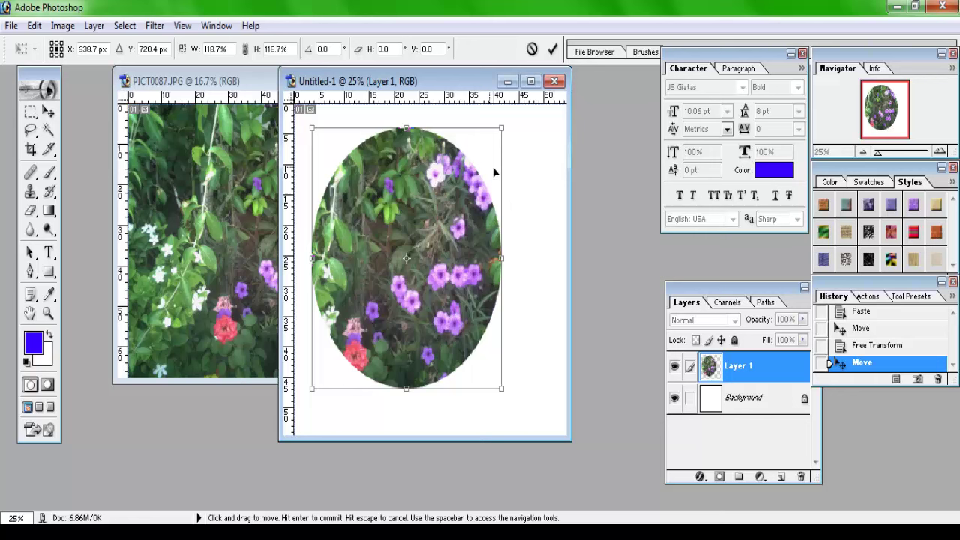
key("Return")
mouse_move(473, 242)
left_mouse_down()
mouse_move(491, 302)
mouse_move(425, 259)
left_mouse_up()
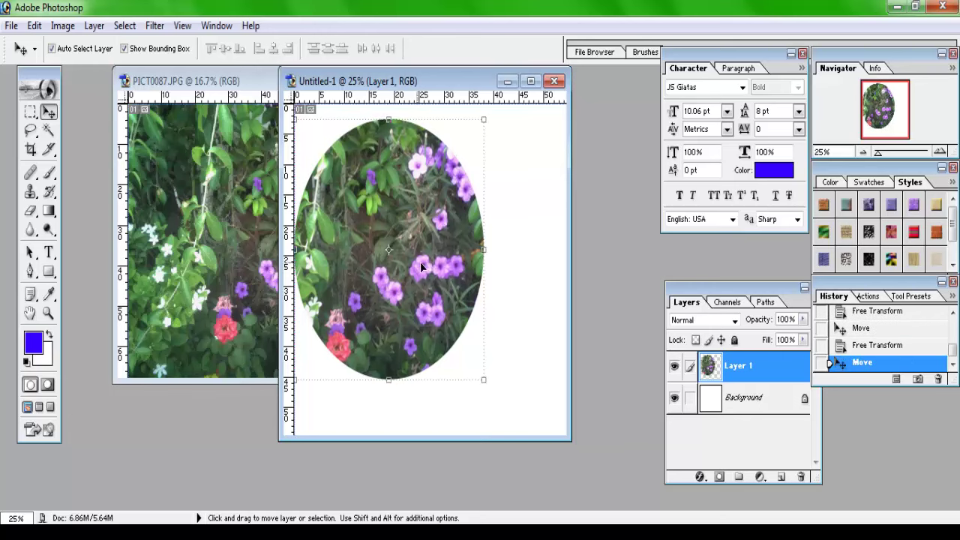
Step: Switch to the Lasso Tool, zoom in on the purple flowers, and discard a stray lasso outline
left_click(31, 132)
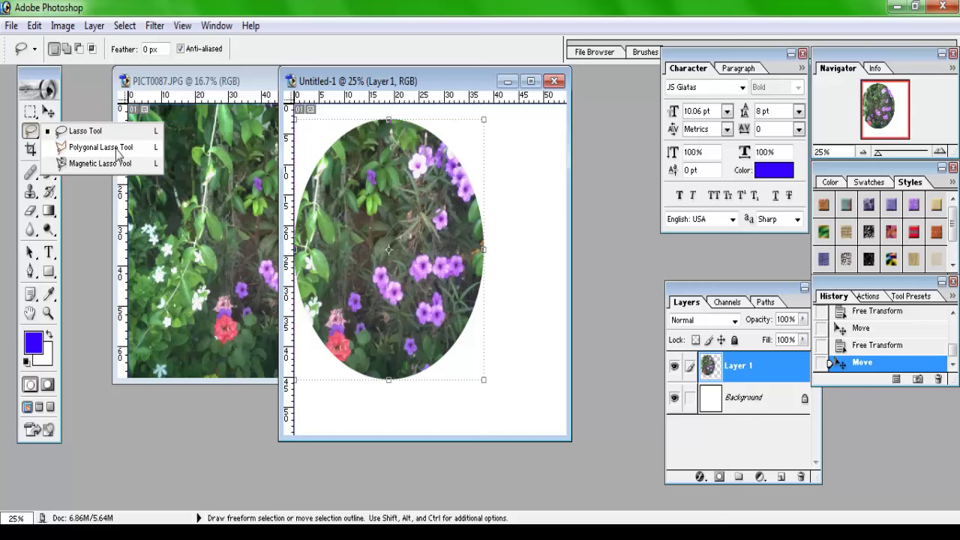
left_click(108, 135)
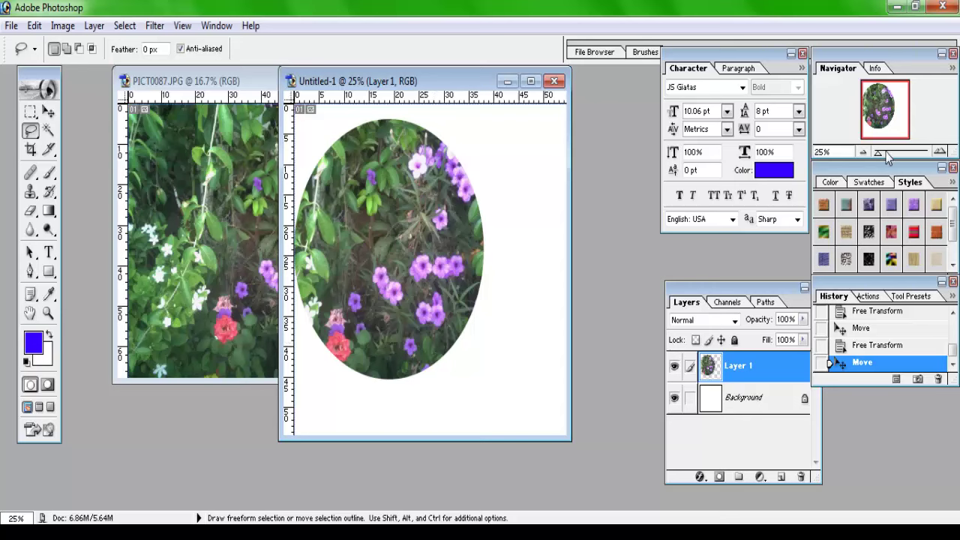
left_click_drag(881, 153, 899, 150)
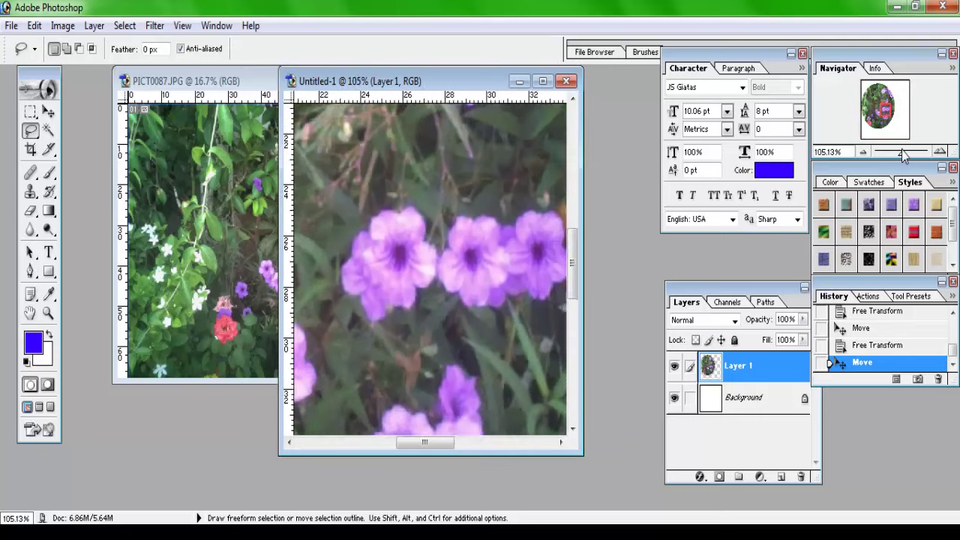
left_click_drag(899, 93, 887, 114)
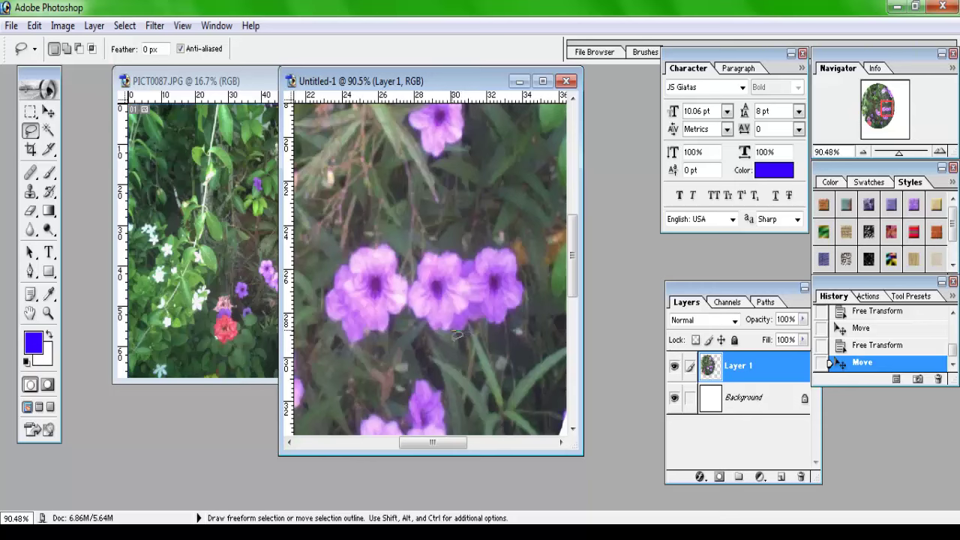
mouse_move(442, 337)
left_mouse_down()
mouse_move(398, 315)
mouse_move(397, 334)
left_mouse_up()
left_click(397, 339)
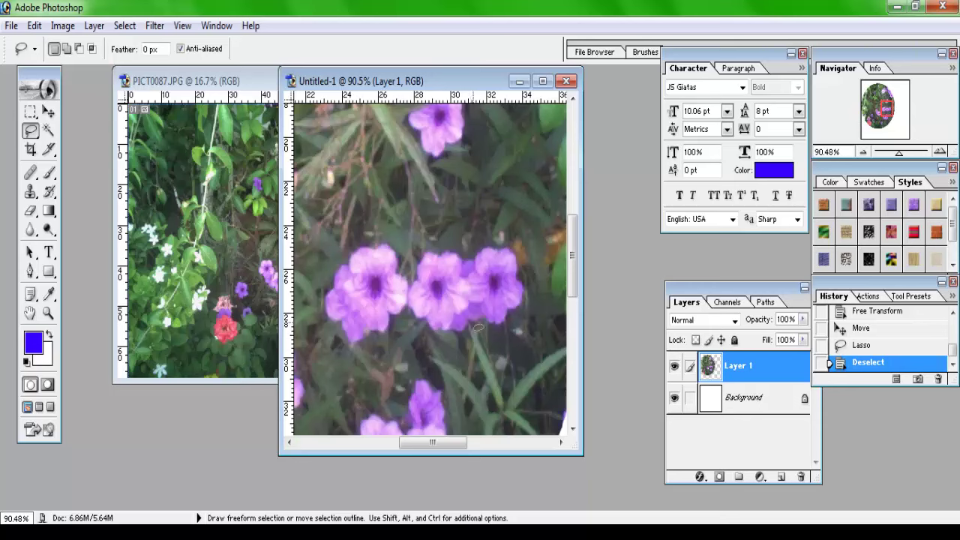
Step: Lasso-select the three purple flowers on Layer 1 and copy them
mouse_move(477, 328)
left_mouse_down()
mouse_move(393, 322)
mouse_move(347, 343)
mouse_move(328, 299)
mouse_move(389, 258)
mouse_move(405, 279)
mouse_move(442, 250)
mouse_move(458, 270)
mouse_move(480, 246)
mouse_move(504, 245)
left_mouse_up()
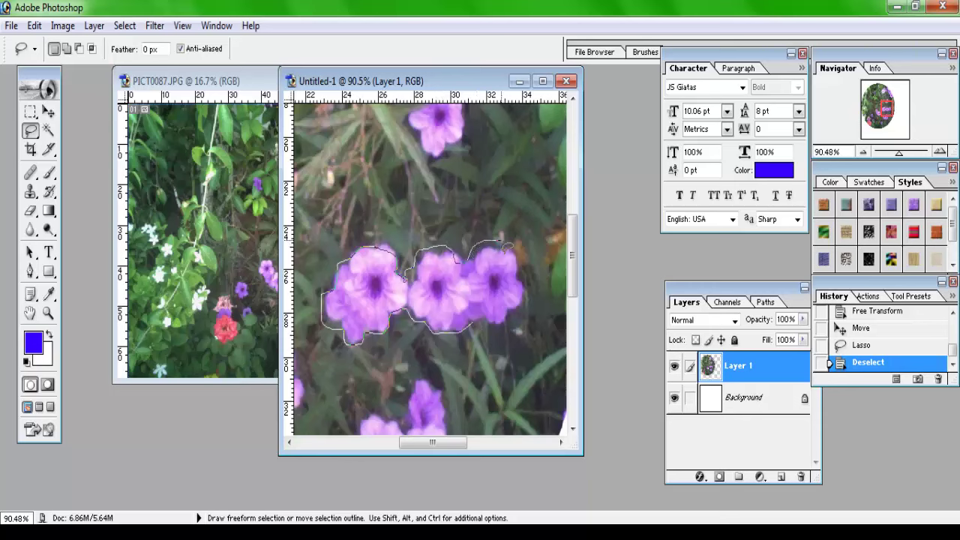
mouse_move(529, 286)
left_mouse_down()
mouse_move(539, 306)
mouse_move(526, 322)
mouse_move(507, 335)
mouse_move(470, 327)
left_mouse_up()
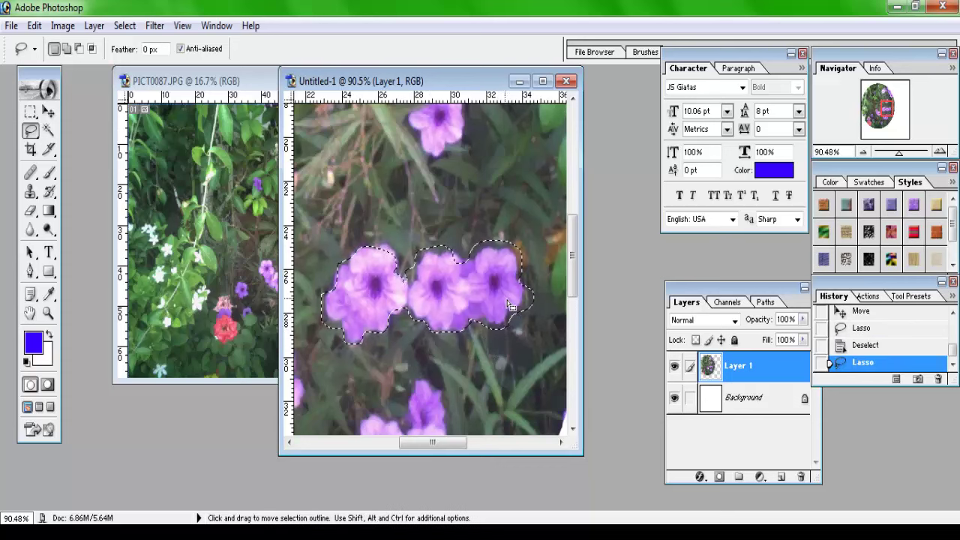
key("ctrl")
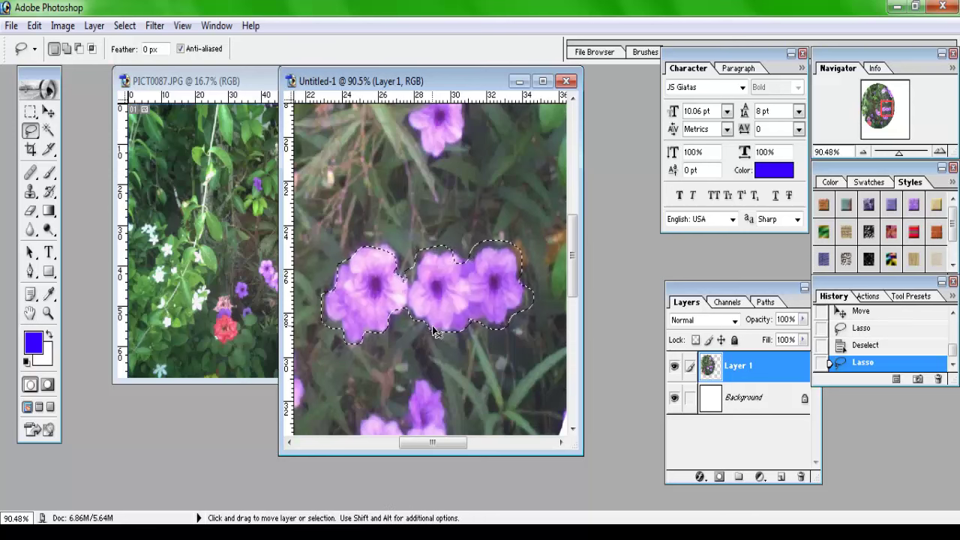
Step: Create a new document, Untitled-2, and paste the copied flowers into it
key("ctrl+n")
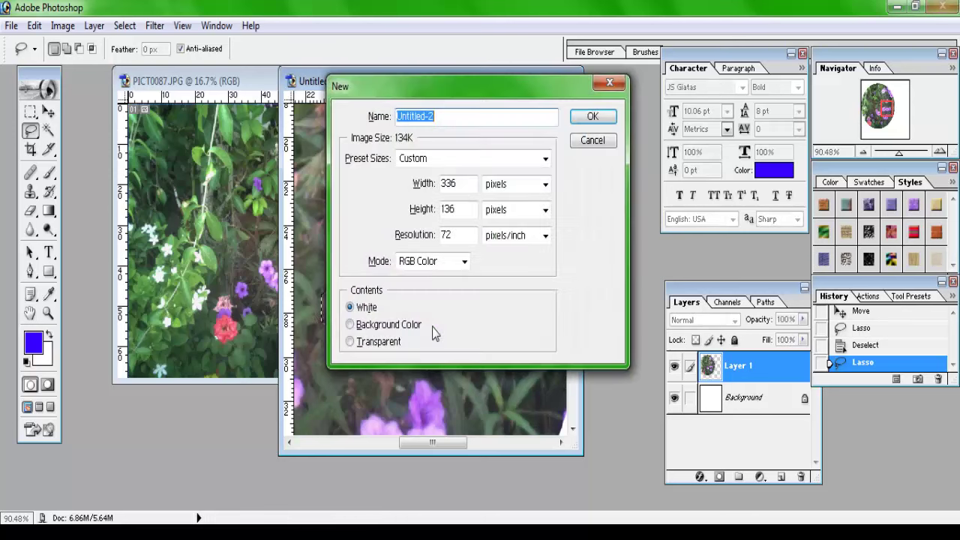
key("Return")
key("ctrl")
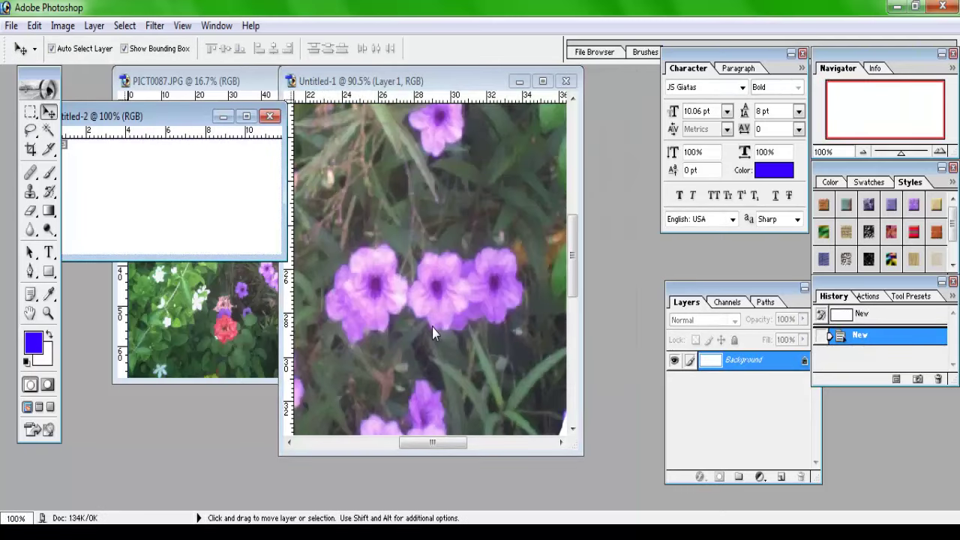
key("ctrl+v")
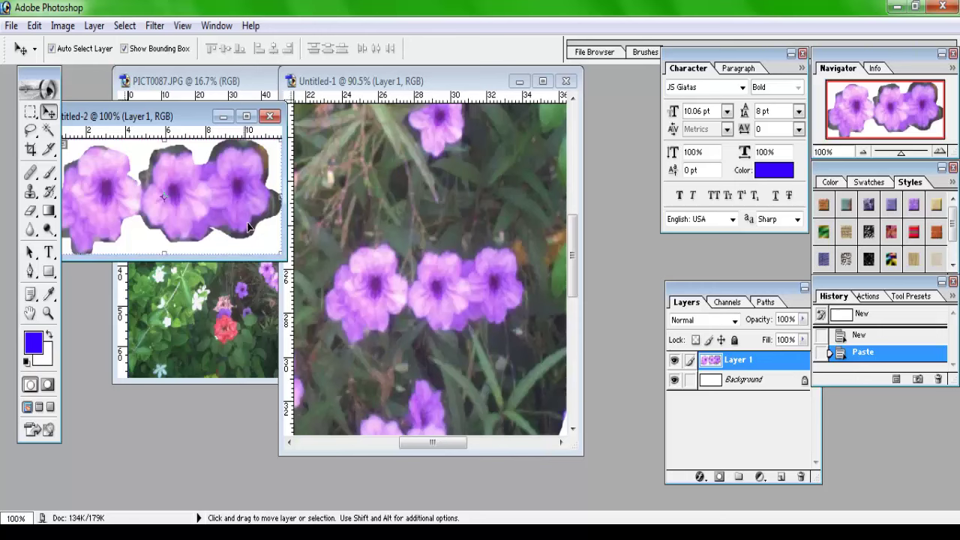
Step: Apply Auto Contrast twice to the pasted flowers, then shift the flower layer in Untitled-1
key("ctrl+shift+alt+l")
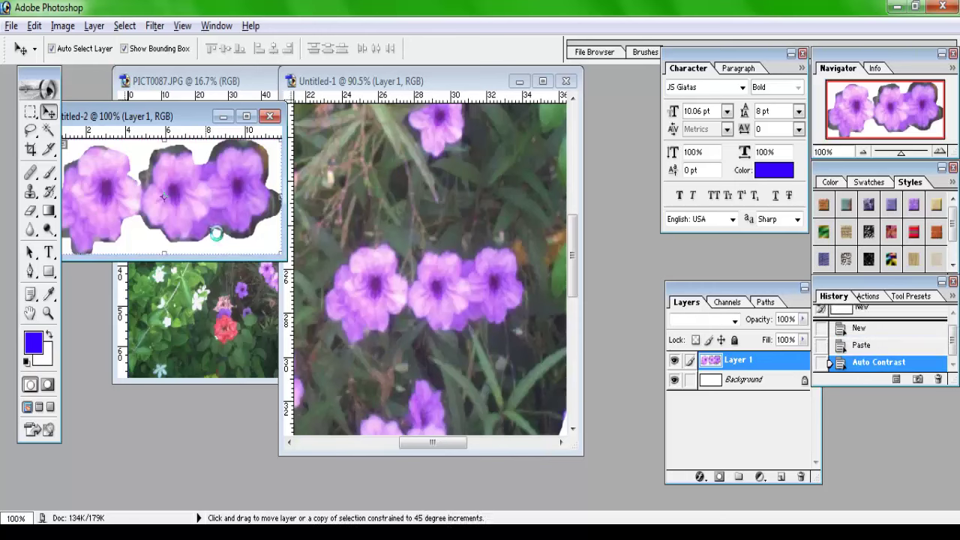
key("ctrl+shift+alt+l")
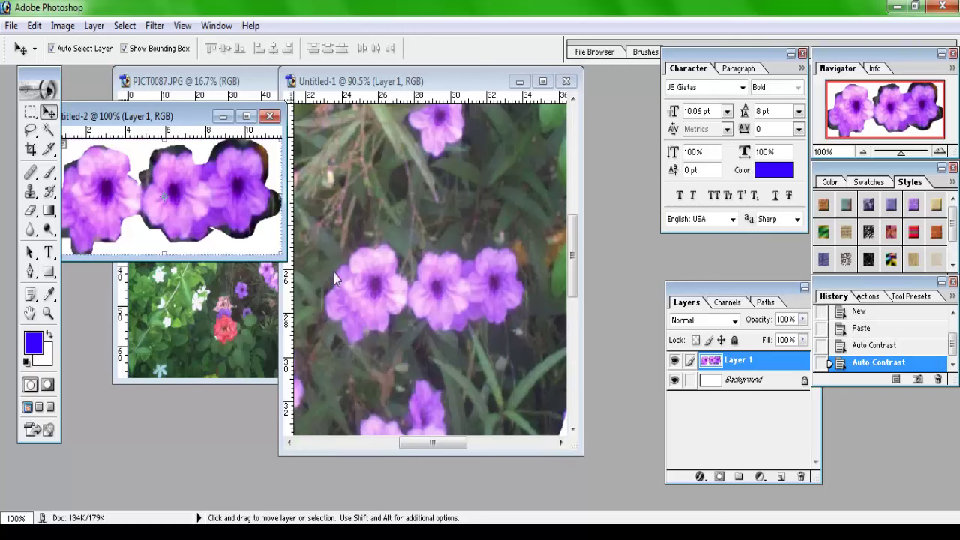
left_click_drag(401, 183, 420, 191)
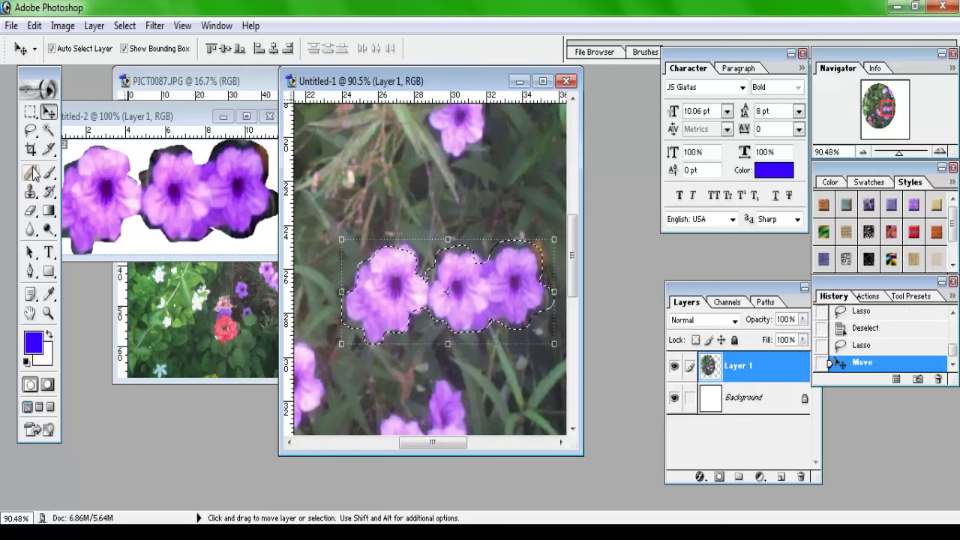
Step: Try a freehand lasso around the flowers, clear it, and show the lasso variants flyout
left_click(30, 130)
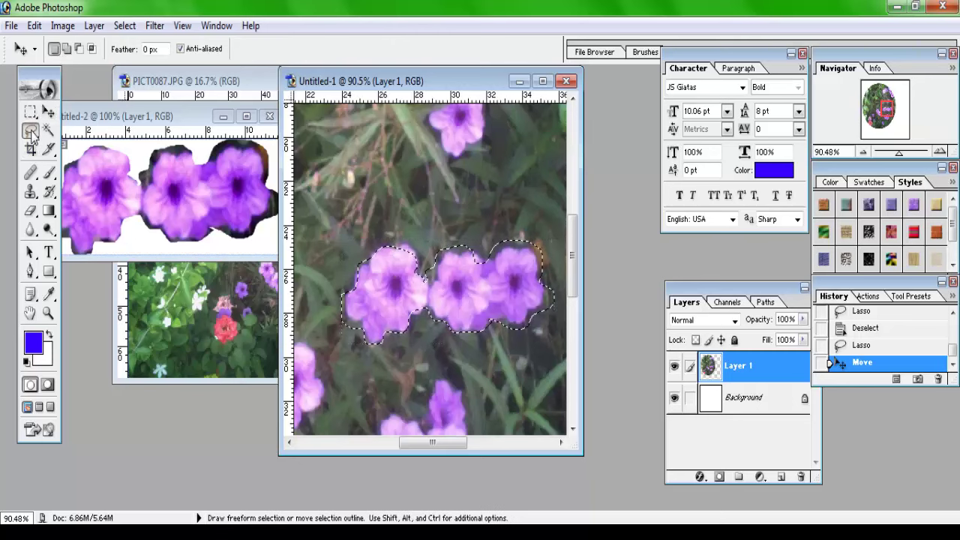
left_click(306, 143)
mouse_move(370, 136)
left_mouse_down()
mouse_move(324, 193)
mouse_move(379, 138)
left_mouse_up()
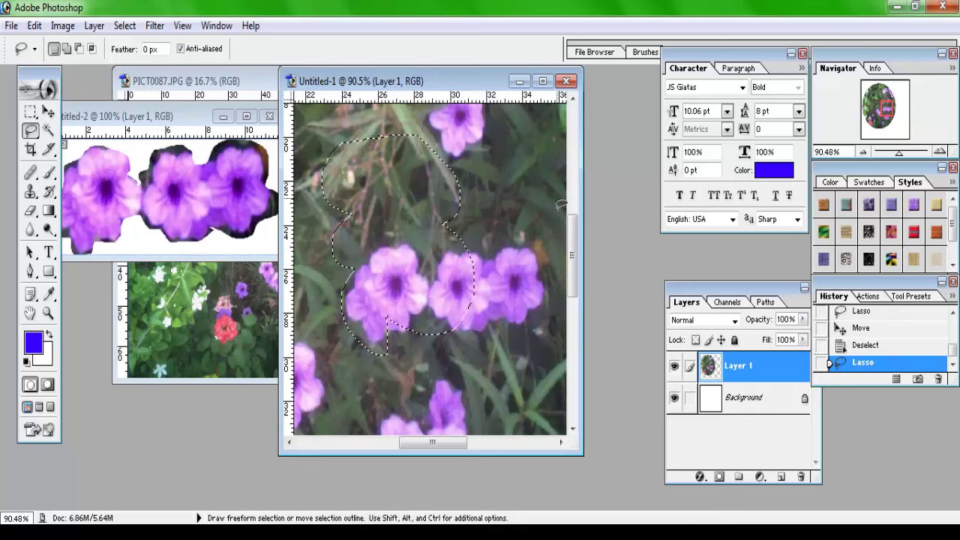
mouse_move(545, 180)
left_mouse_down()
mouse_move(420, 426)
mouse_move(545, 183)
left_mouse_up()
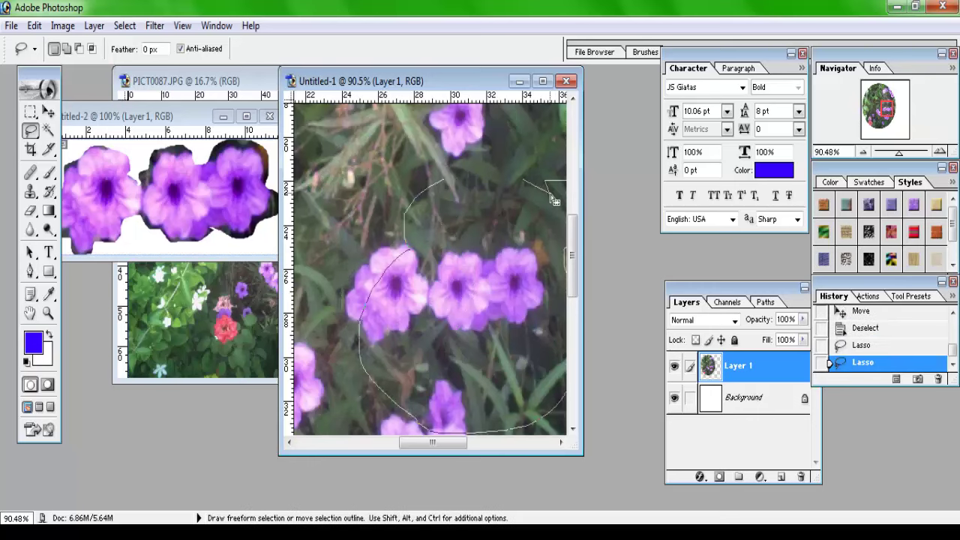
left_click(306, 244)
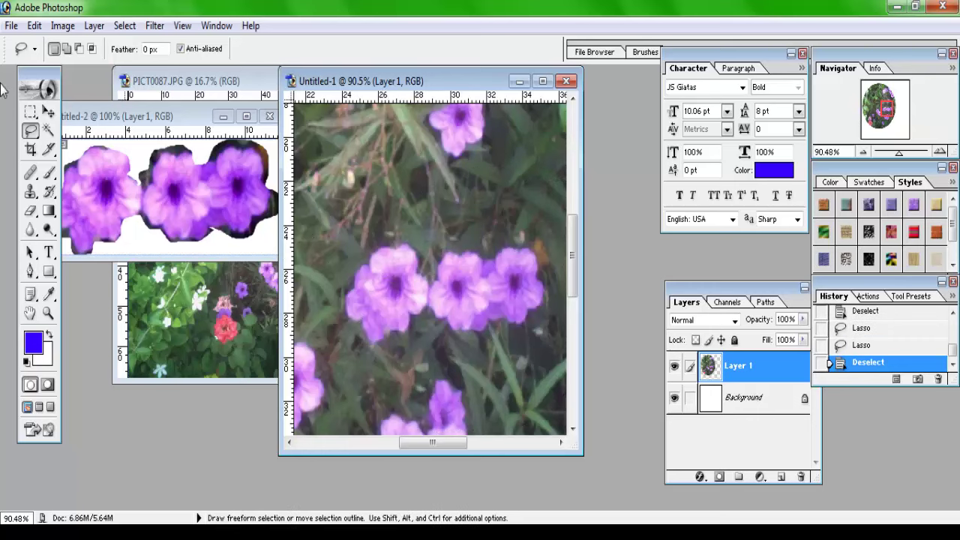
left_click(30, 132)
left_click(30, 132)
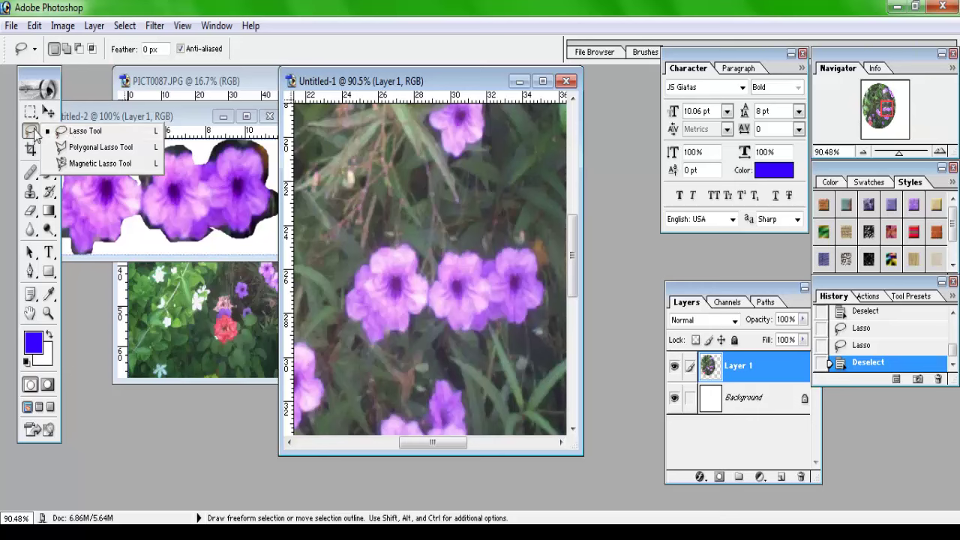
Step: Enclose the three purple flowers in a straight-edged Polygonal Lasso selection
left_click(104, 150)
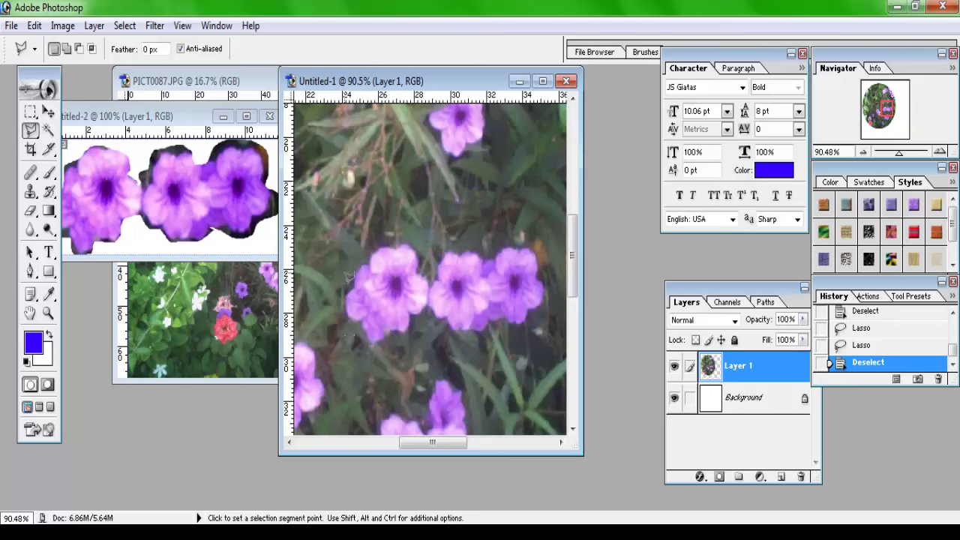
left_click(368, 241)
left_click(351, 347)
left_click(407, 333)
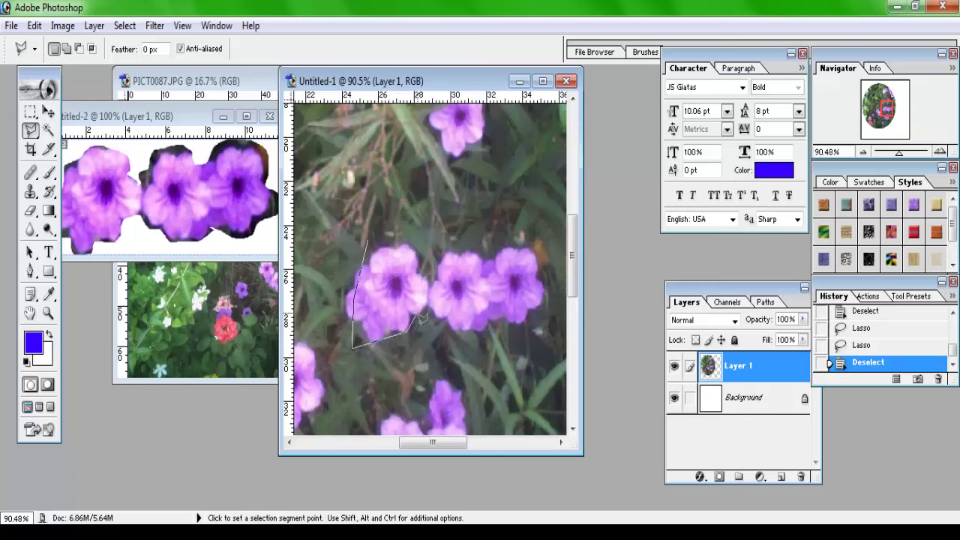
left_click(427, 307)
left_click(535, 242)
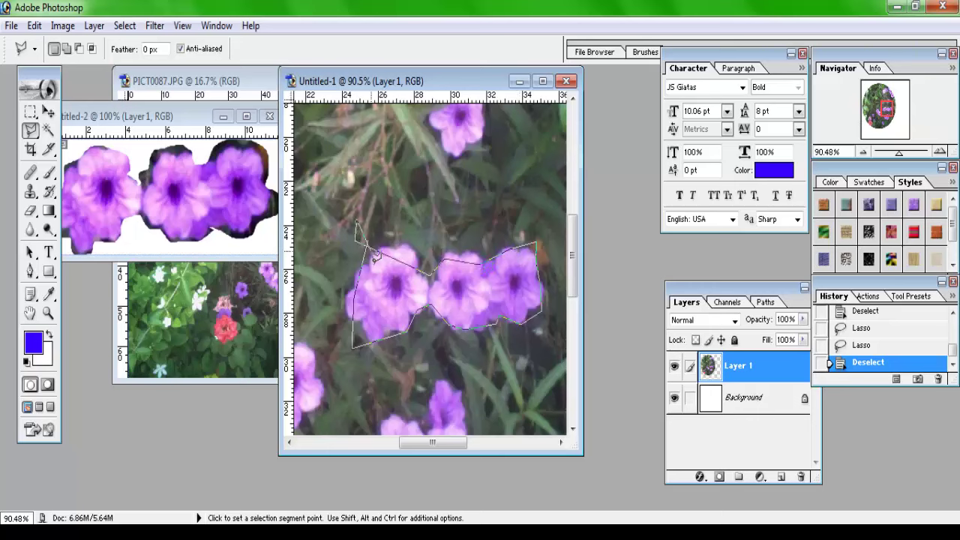
double_click(374, 257)
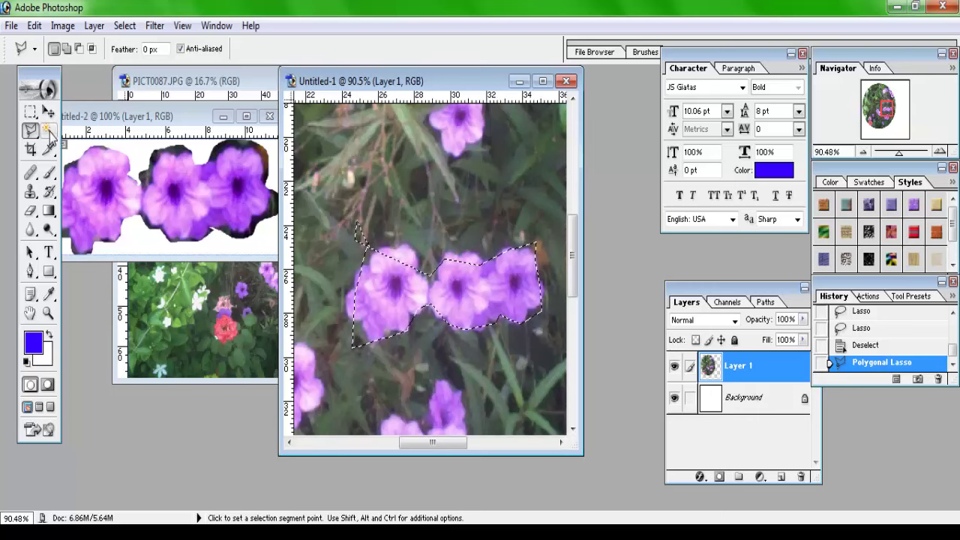
left_click(48, 131)
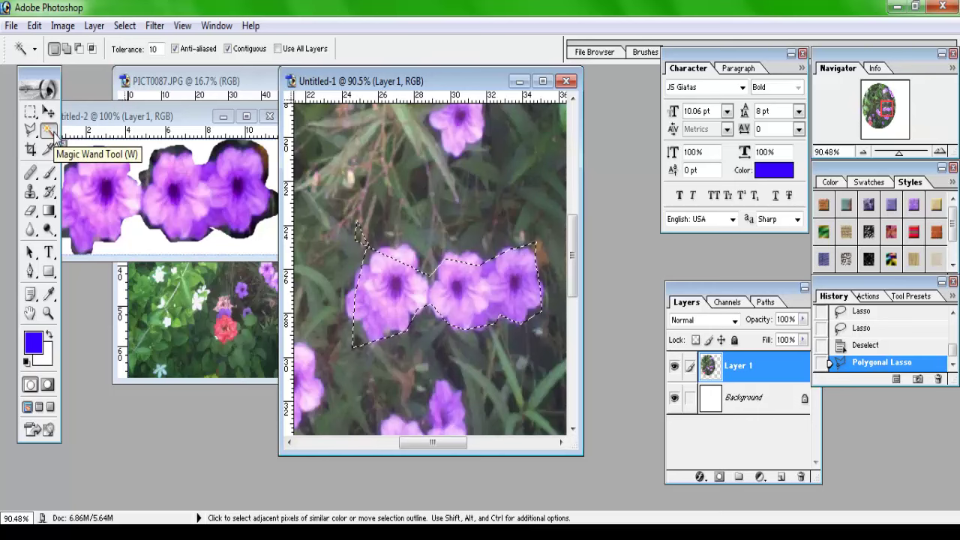
Step: Magic-wand select colour patches of the foliage and the left purple flower
left_click(347, 135)
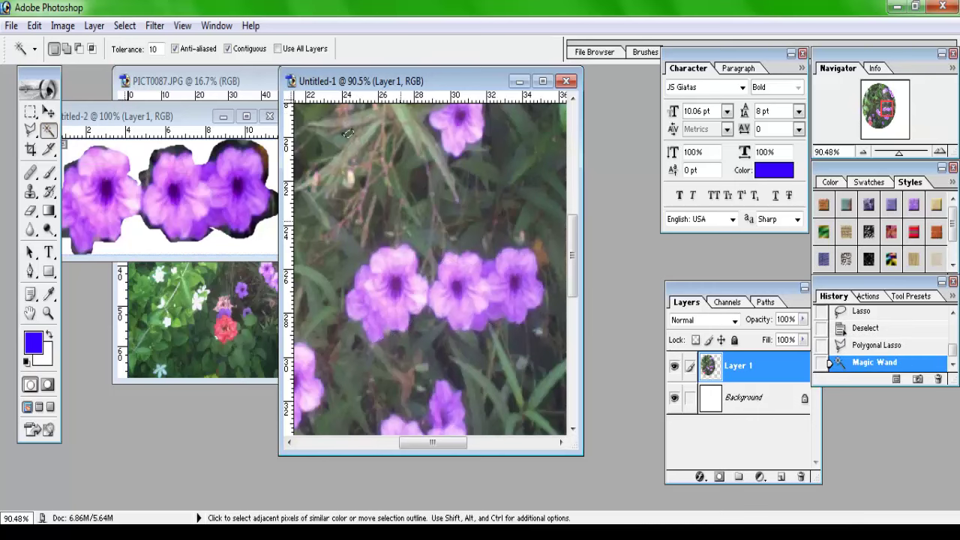
left_click(389, 282)
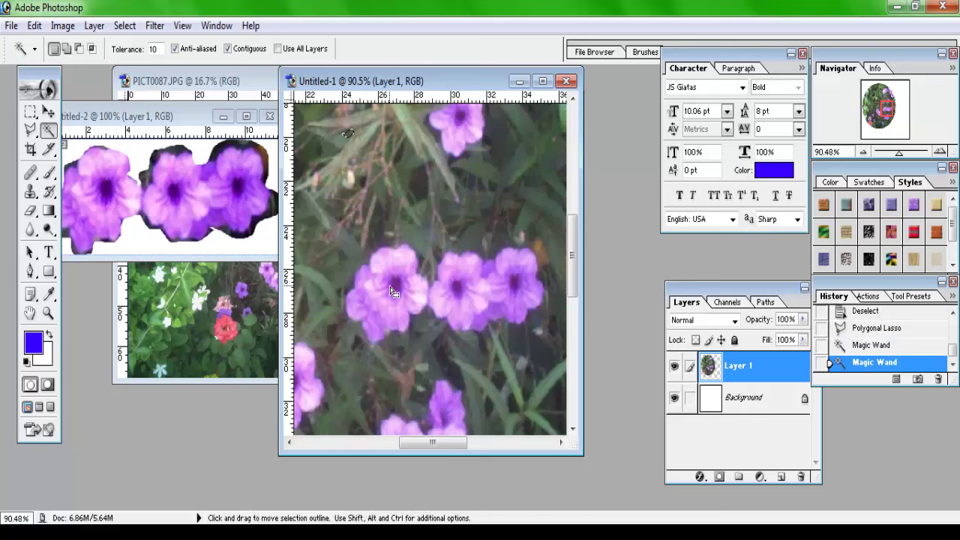
left_click(395, 282)
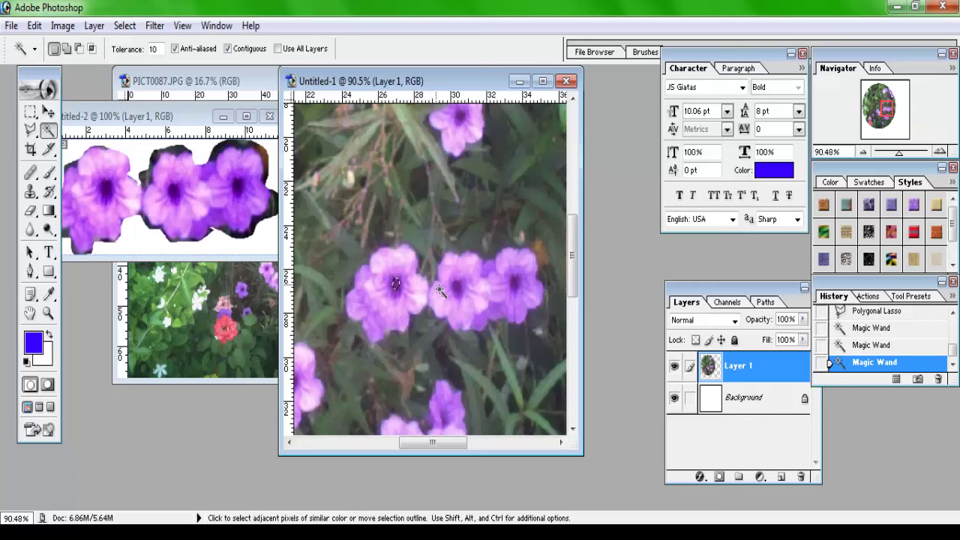
left_click(418, 294)
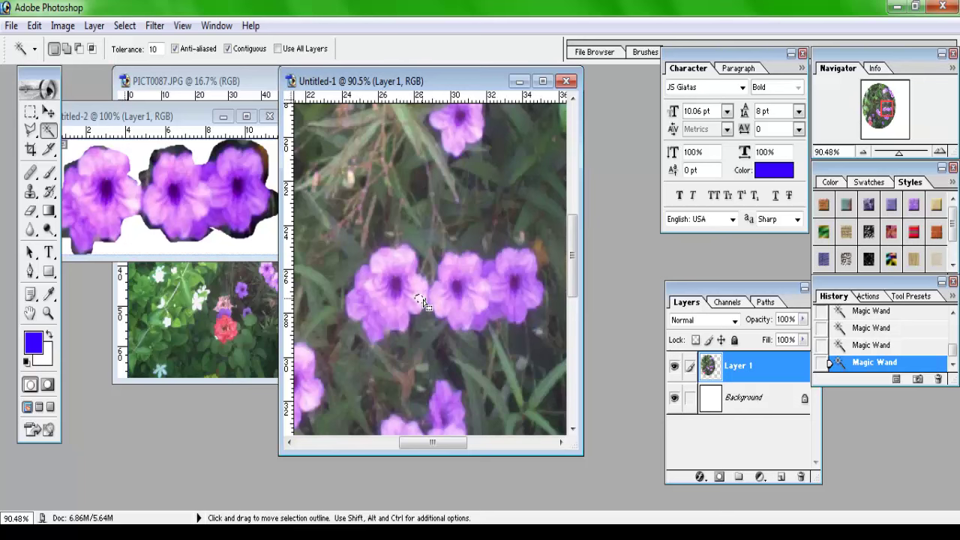
key("ctrl+o")
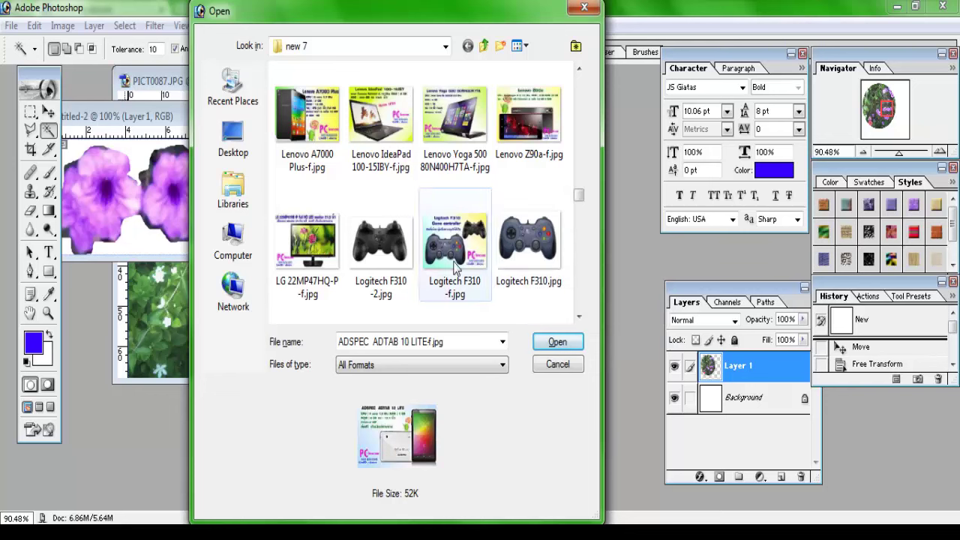
Step: Open Logitech F310 -2.jpg and magic-wand select its white background
double_click(385, 246)
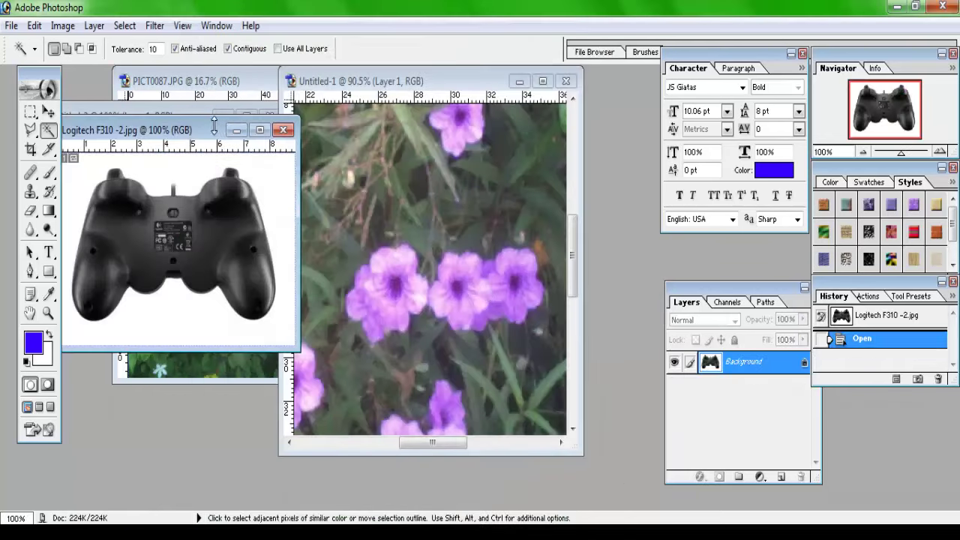
left_click_drag(164, 130, 419, 134)
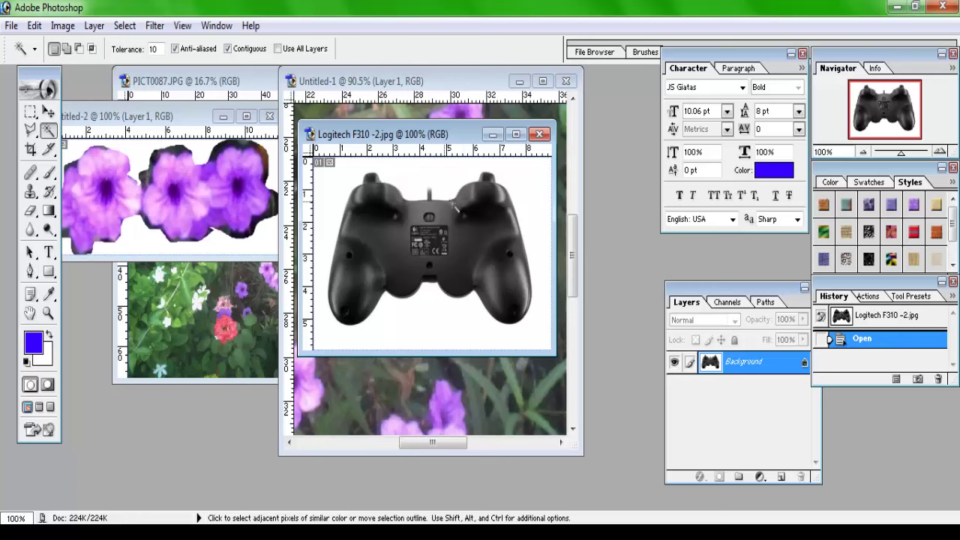
left_click(531, 185)
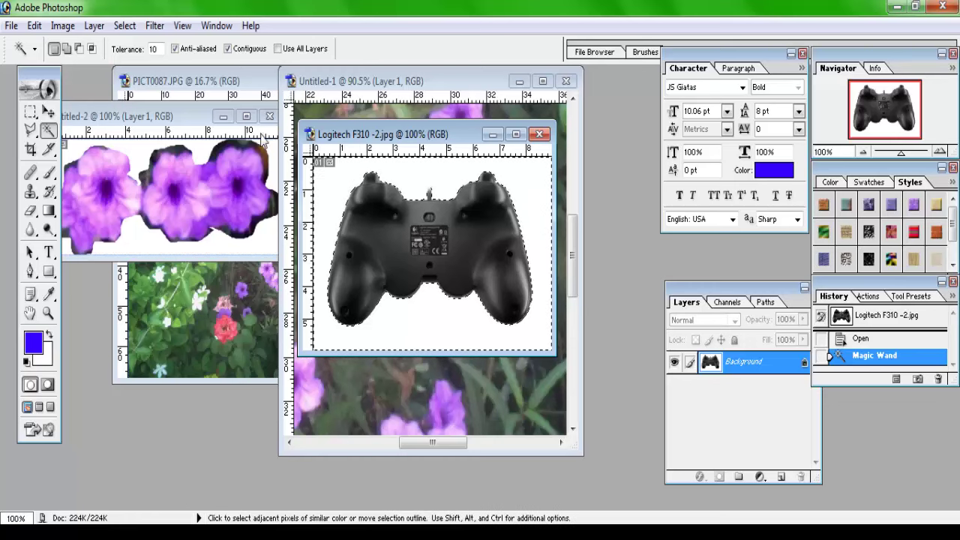
Step: Apply Select > Inverse so the gamepad is selected instead of the white background
left_click(122, 28)
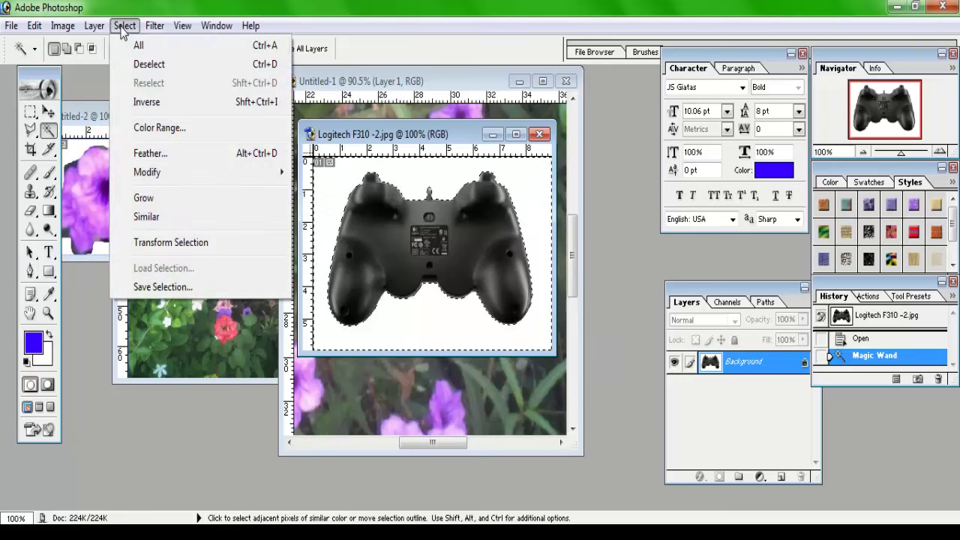
left_click(166, 105)
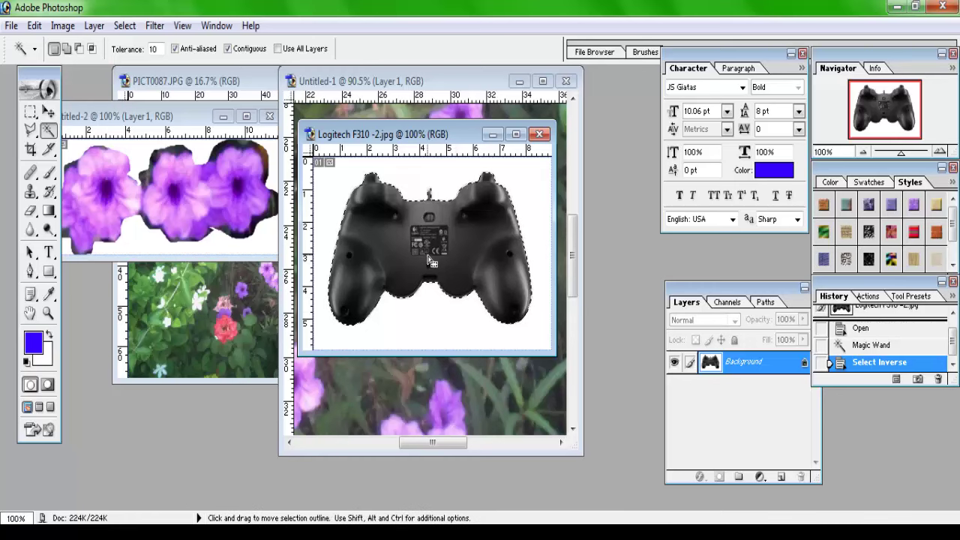
Step: Copy the gamepad and paste it as Layer 1 into a new blank document, Untitled-3
key("ctrl")
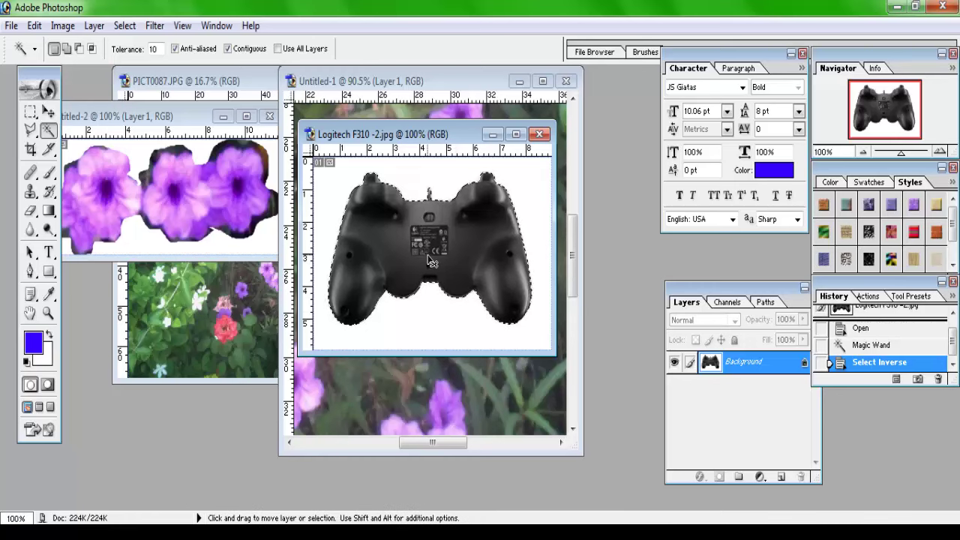
key("shift")
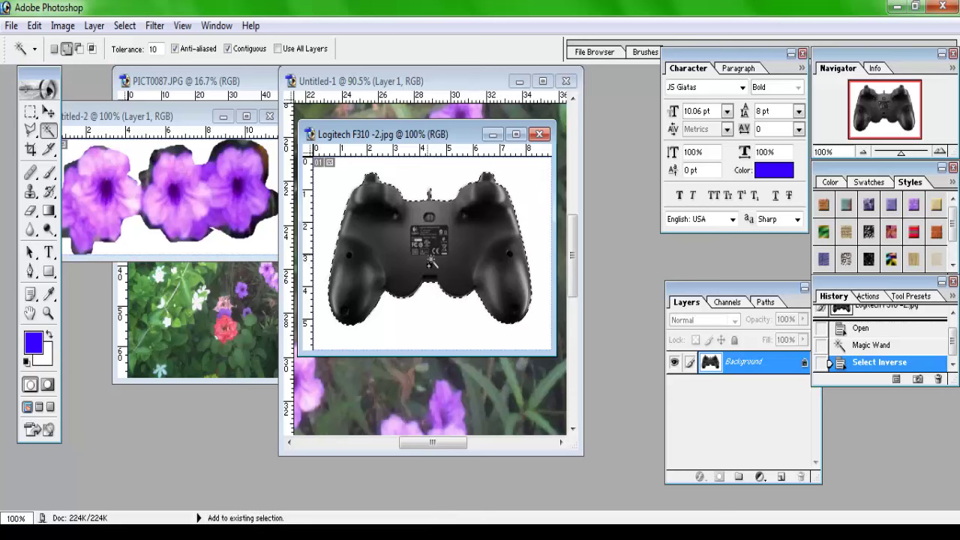
key("ctrl+n")
key("Return")
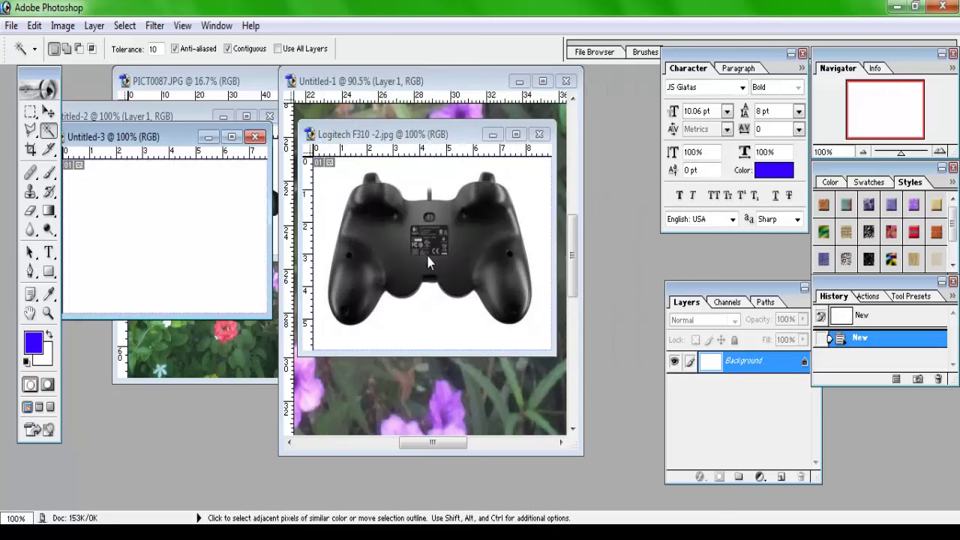
key("ctrl+v")
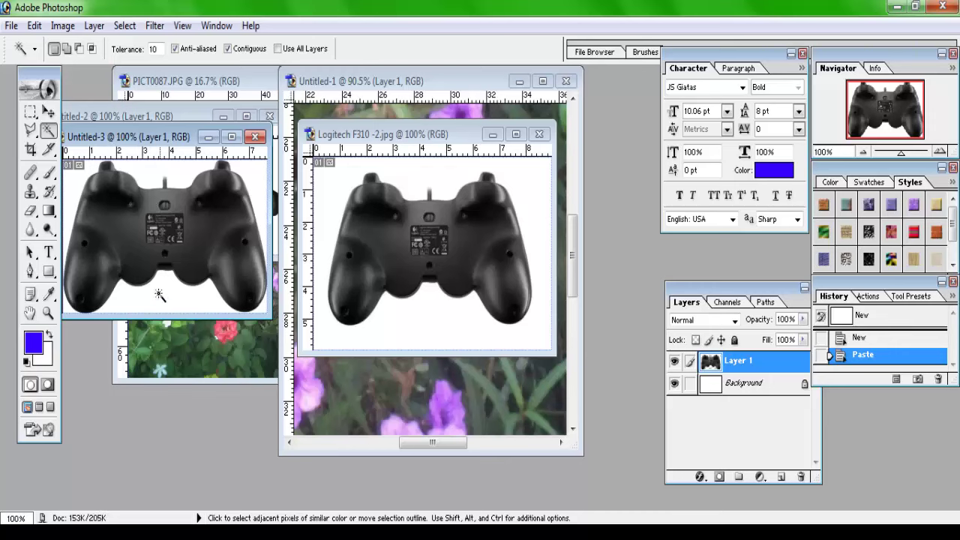
left_click_drag(129, 145, 247, 146)
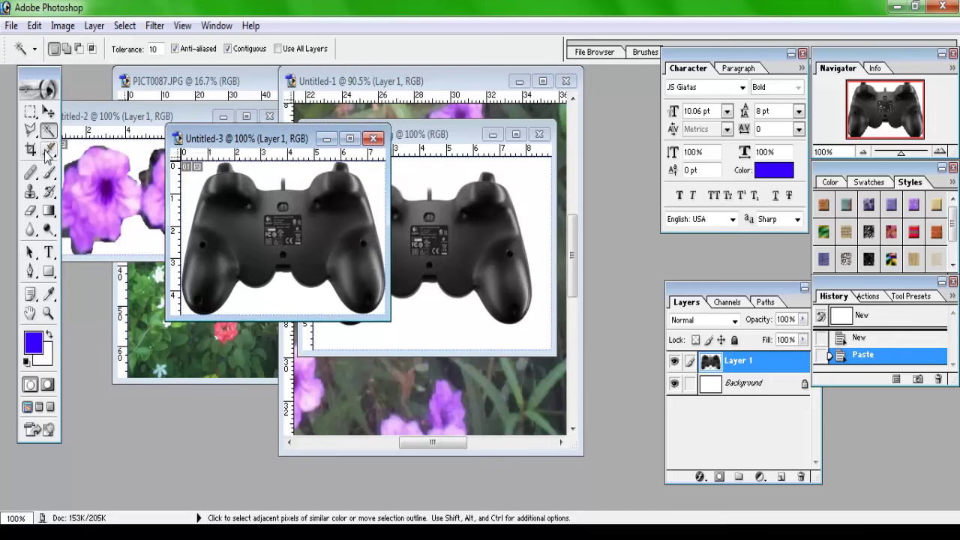
Step: Scale the pasted gamepad to about 70% and move it near the Untitled-3 canvas centre
left_click(48, 111)
left_click_drag(299, 262, 283, 279)
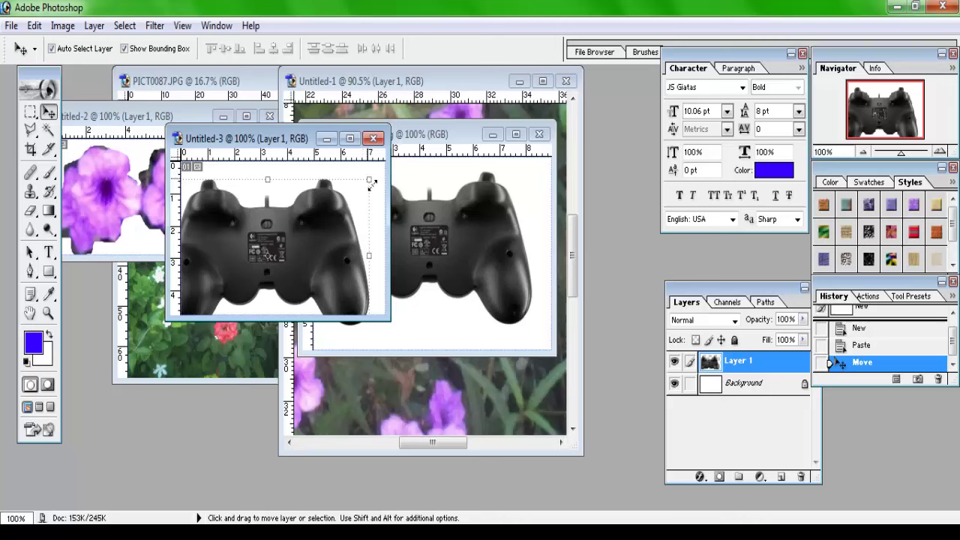
left_click_drag(368, 180, 316, 237)
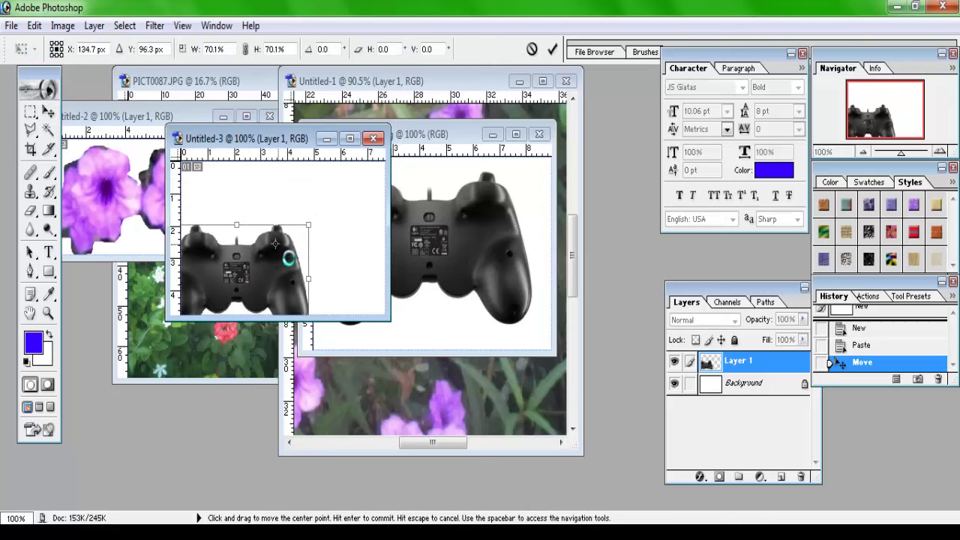
mouse_move(231, 295)
left_mouse_down()
mouse_move(274, 275)
mouse_move(267, 270)
left_mouse_up()
key("Return")
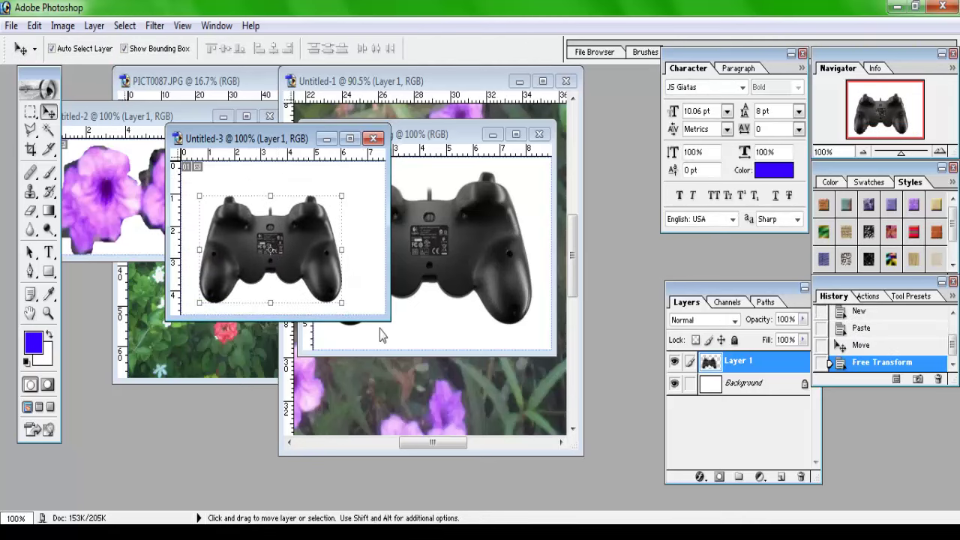
left_click_drag(391, 324, 600, 453)
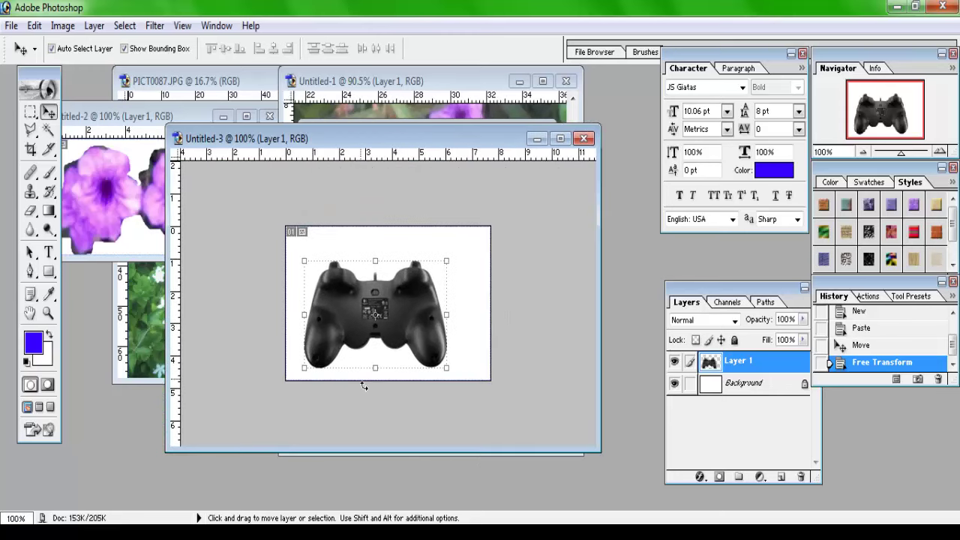
mouse_move(344, 339)
left_mouse_down()
mouse_move(409, 330)
mouse_move(353, 345)
left_mouse_up()
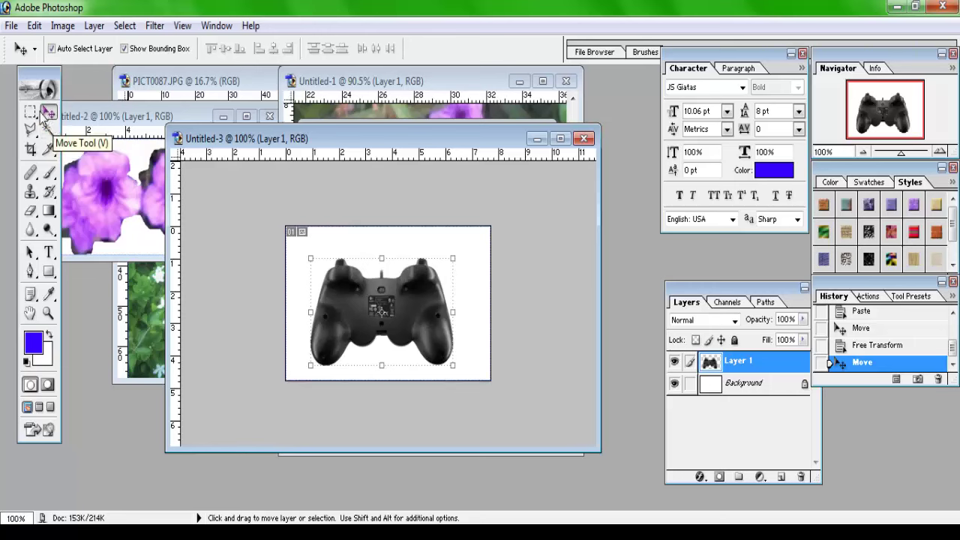
left_click(31, 112)
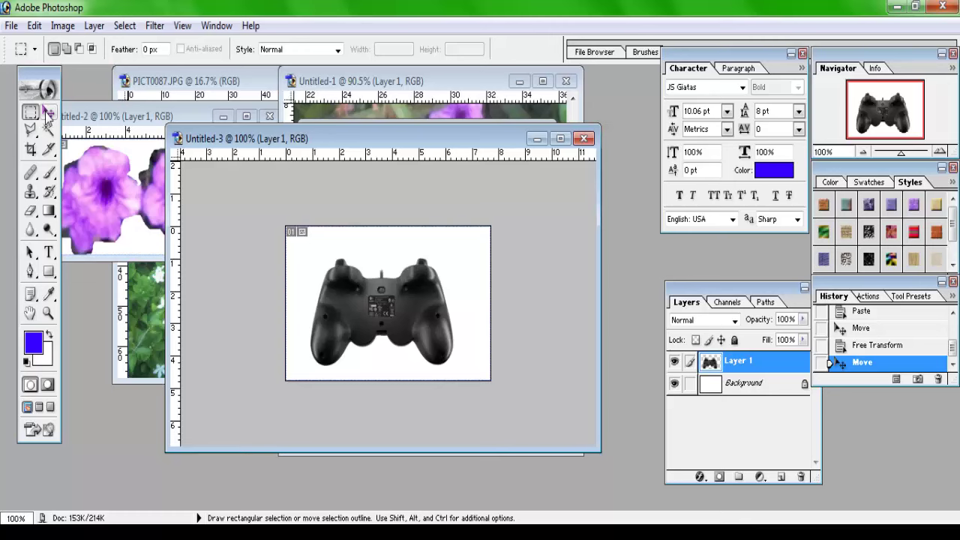
left_click(47, 113)
left_click(47, 129)
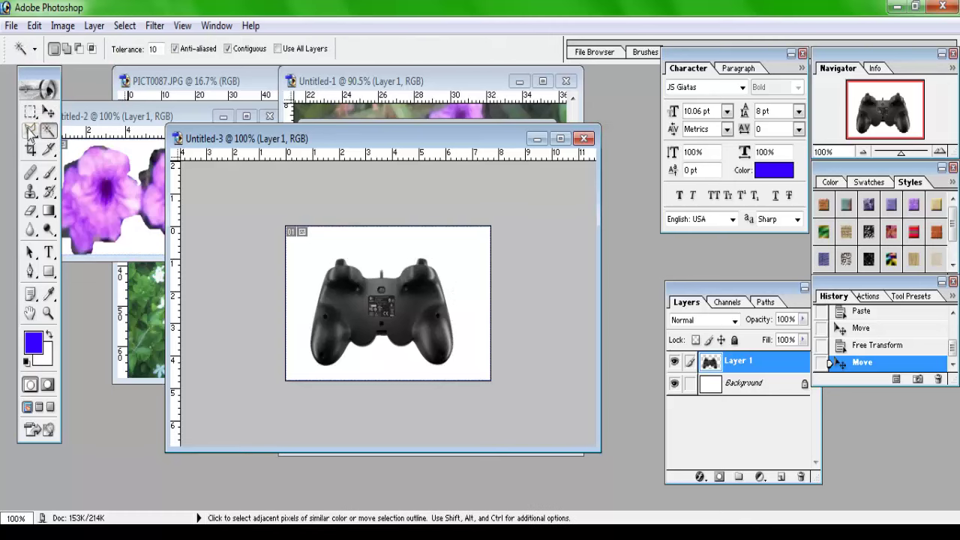
left_click(30, 130)
left_click(30, 112)
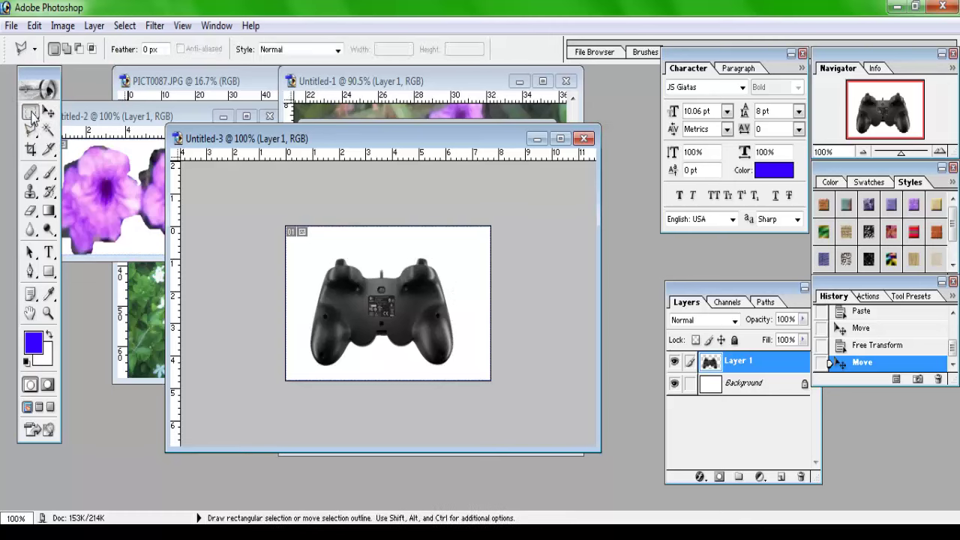
left_click(48, 113)
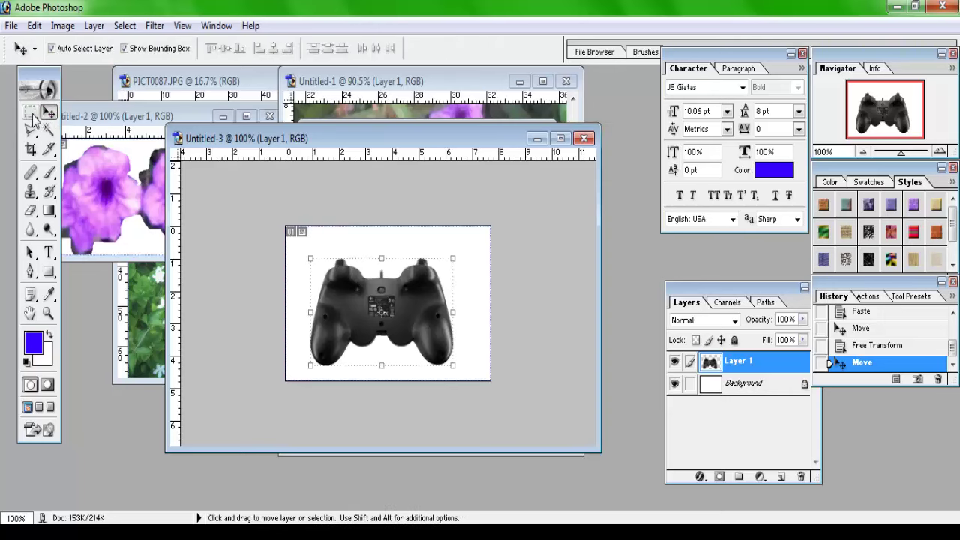
left_click(31, 113)
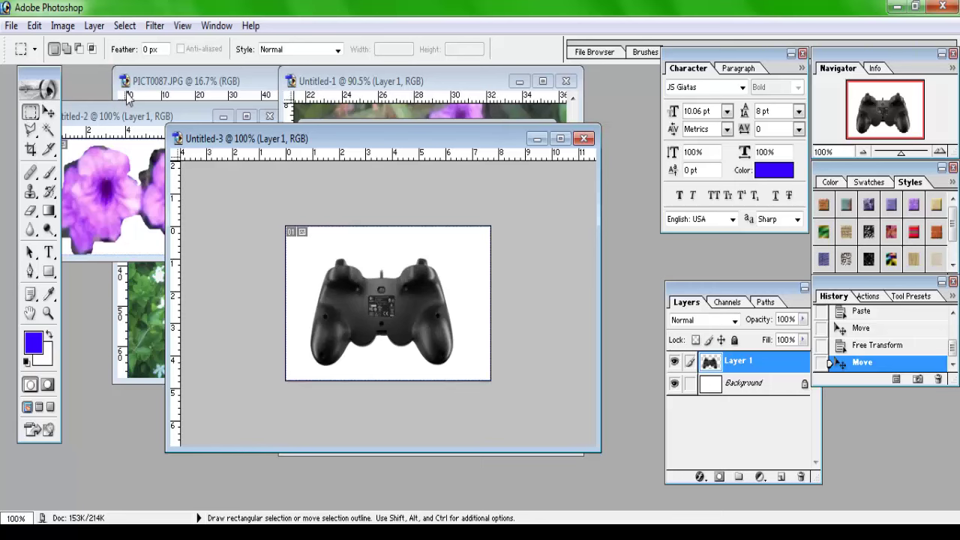
Step: Start a new document with width 500 and height 300 pixels
left_click(11, 25)
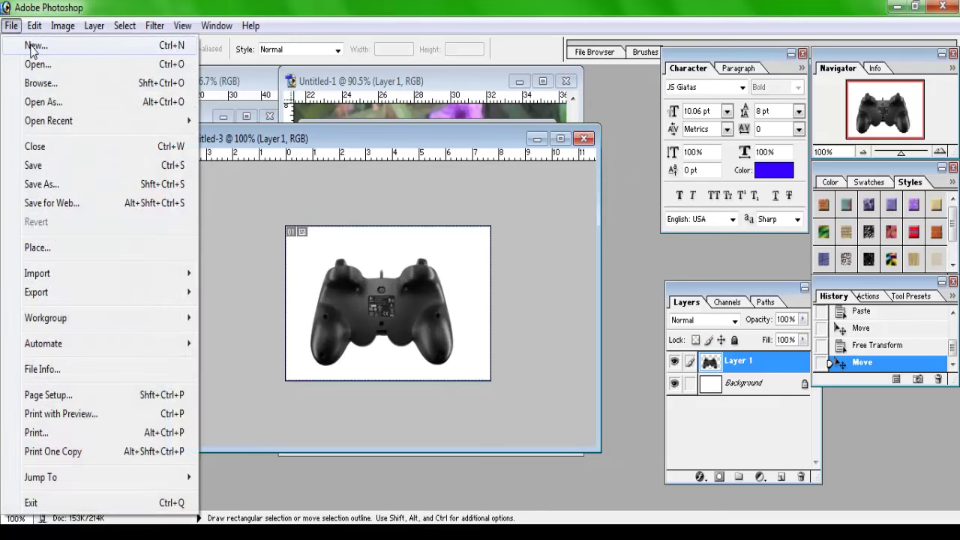
left_click(33, 46)
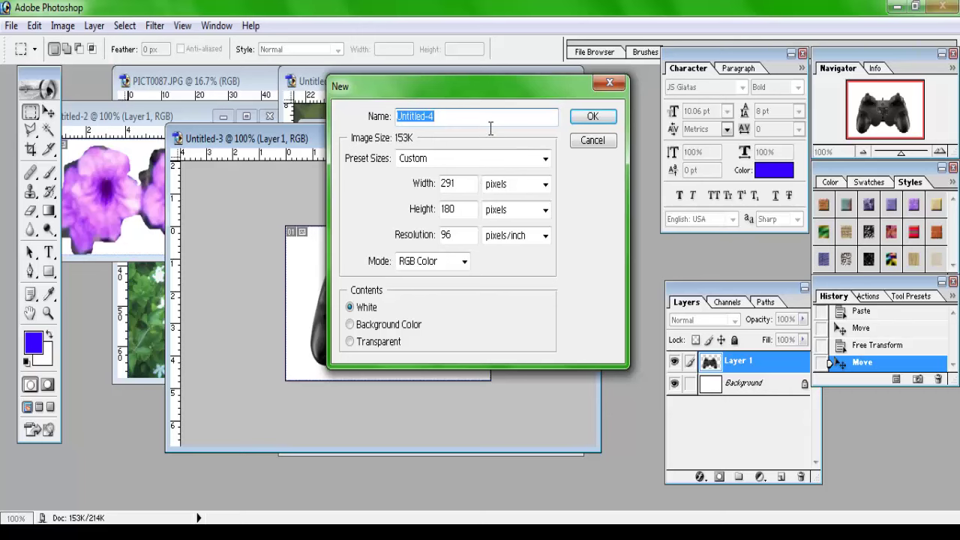
left_click_drag(479, 91, 465, 112)
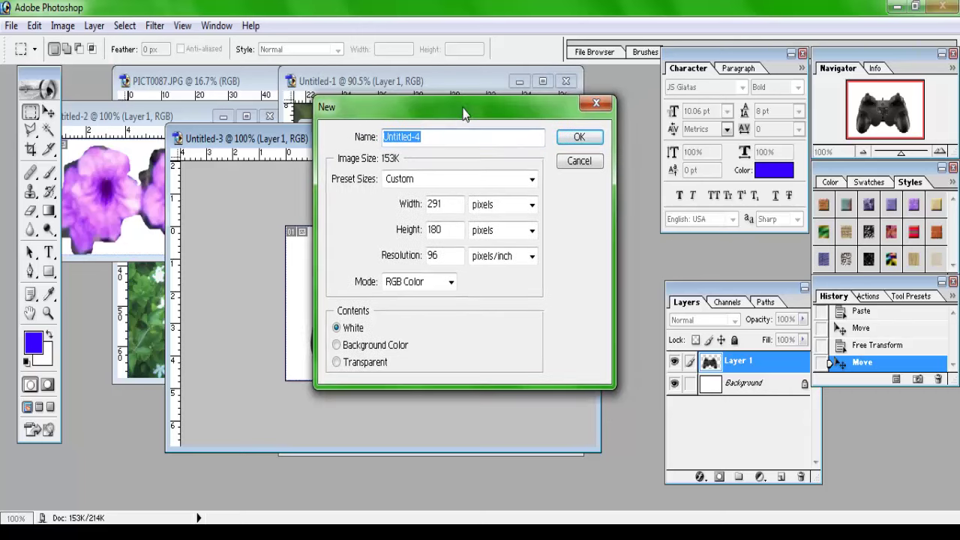
double_click(447, 205)
type("500")
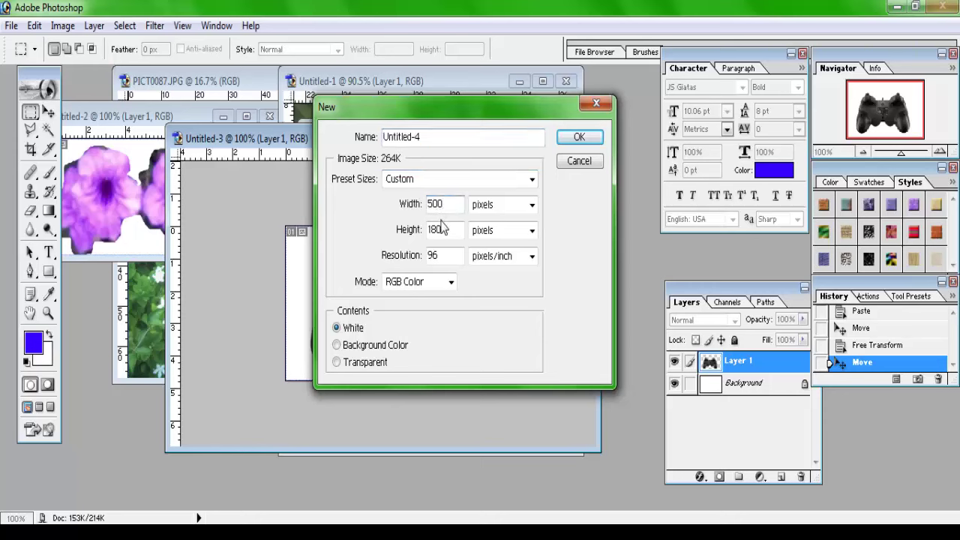
left_click_drag(449, 230, 414, 235)
type("30")
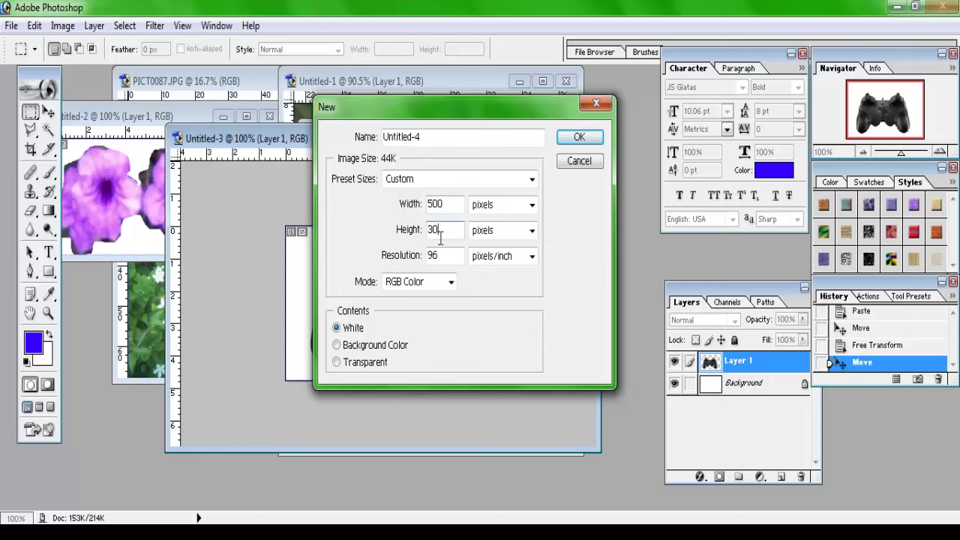
type("0")
Step: Set the new document's resolution to 300 pixels/inch
left_click_drag(450, 260, 423, 256)
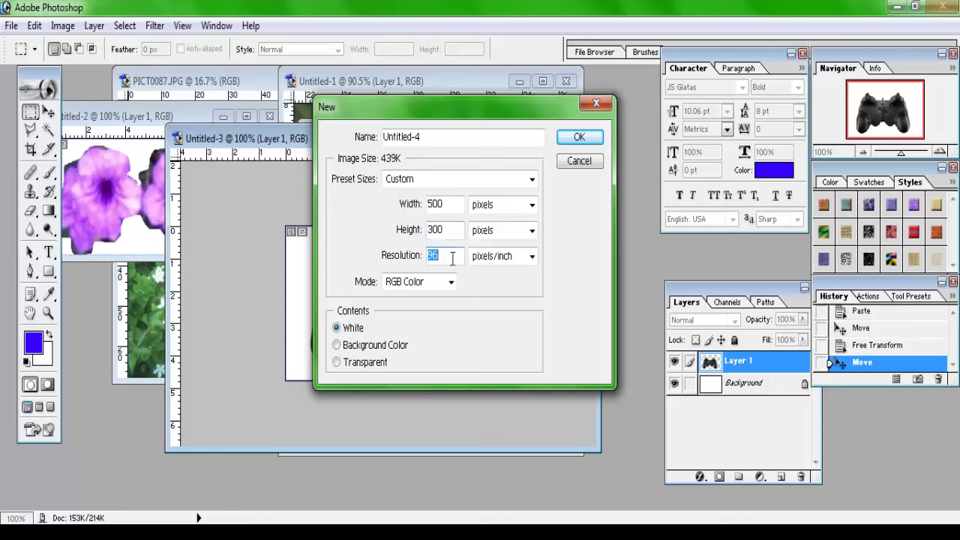
type("90")
key("BackSpace")
key("BackSpace")
type("150")
double_click(433, 265)
left_click_drag(455, 261, 426, 258)
left_click_drag(387, 117, 374, 113)
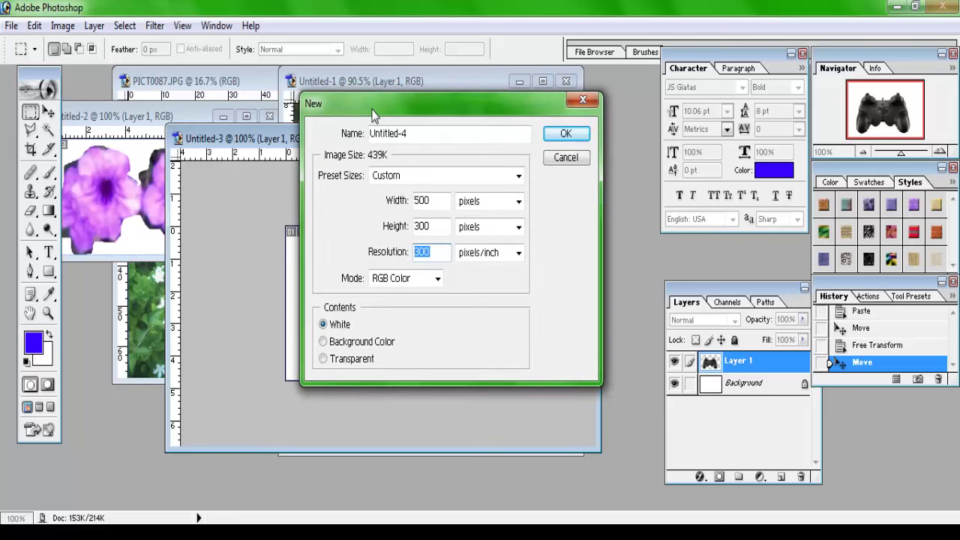
left_click_drag(374, 113, 377, 105)
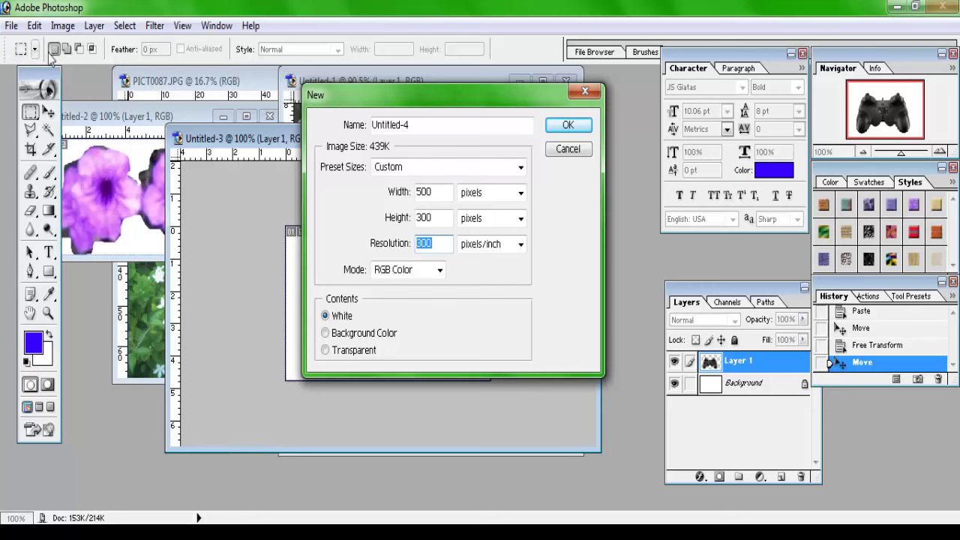